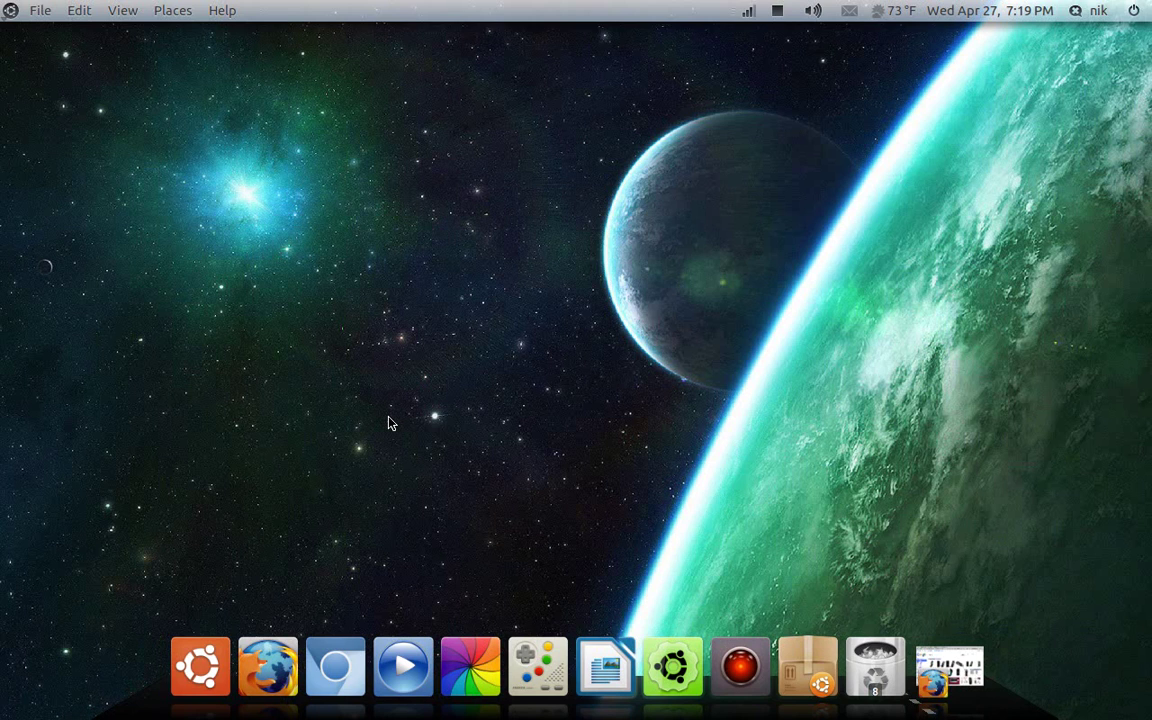
# Compare the cricket a600 and virgin mobile aircard Google Images tabs, then minimize Firefox to the desktop.
pyautogui.click(950, 670)
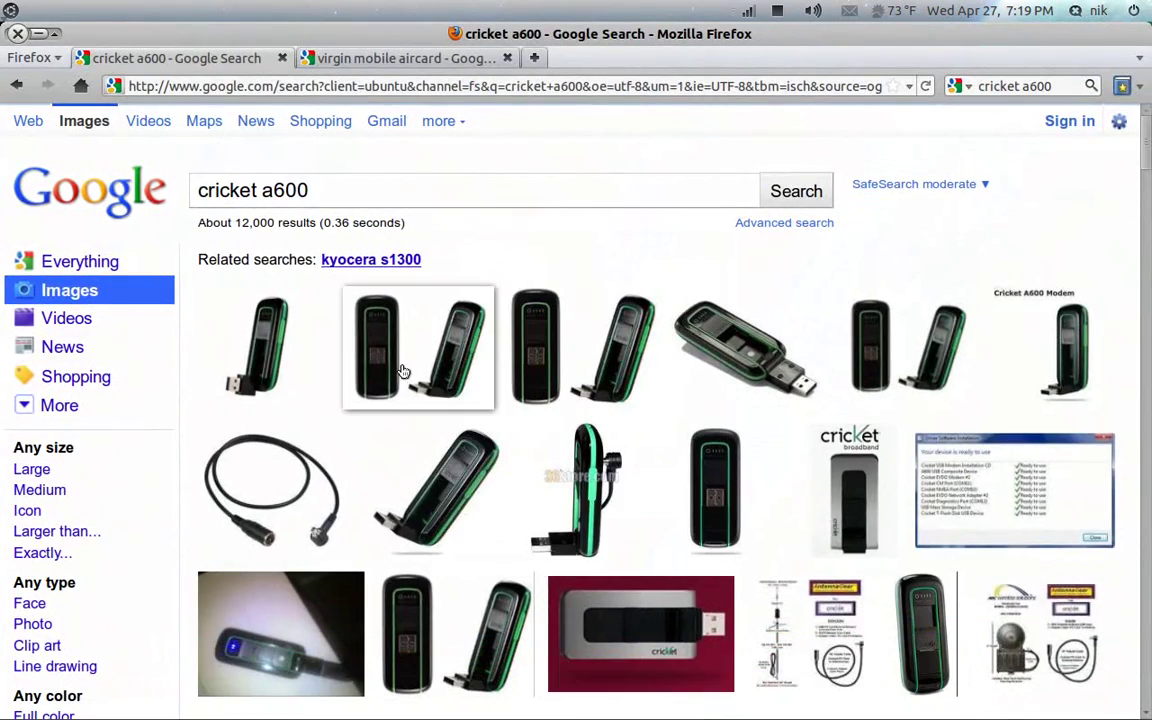
pyautogui.moveTo(424, 369)
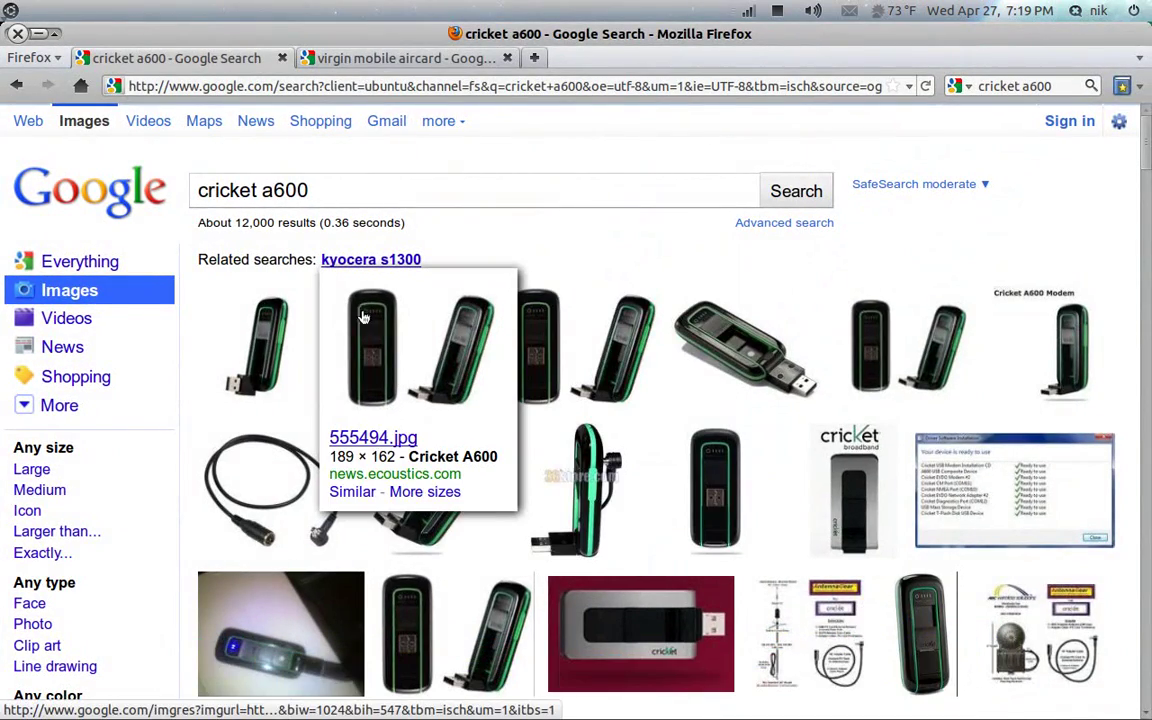
pyautogui.click(338, 58)
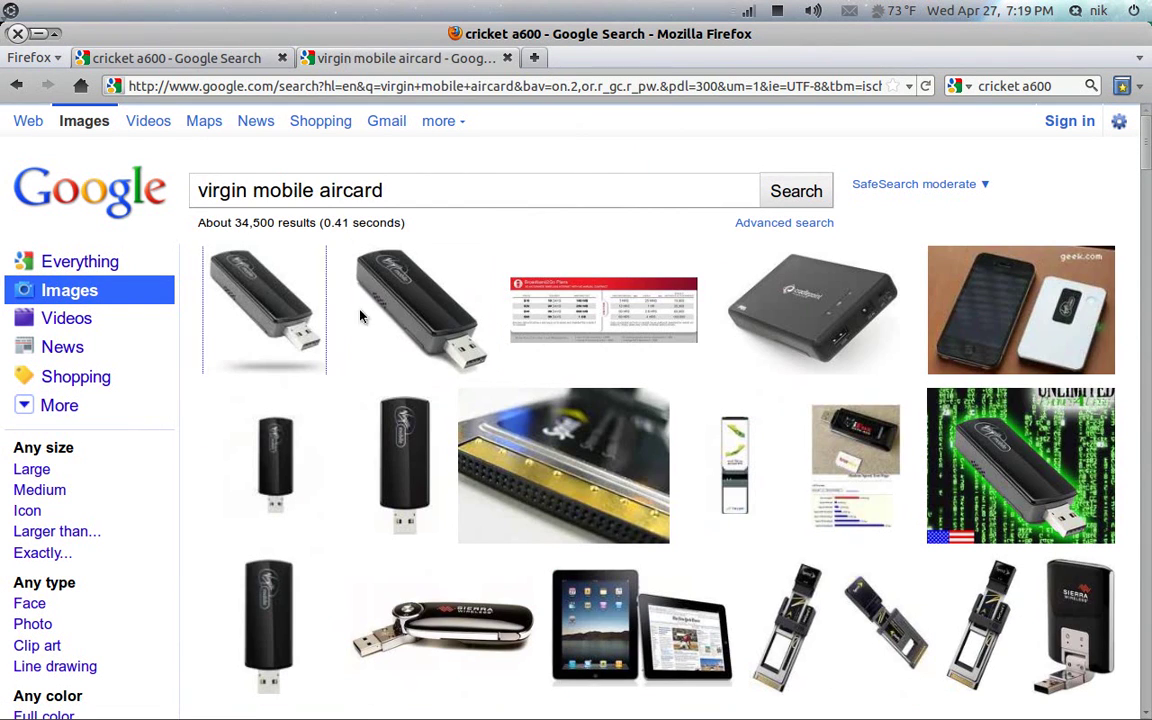
pyautogui.moveTo(417, 307)
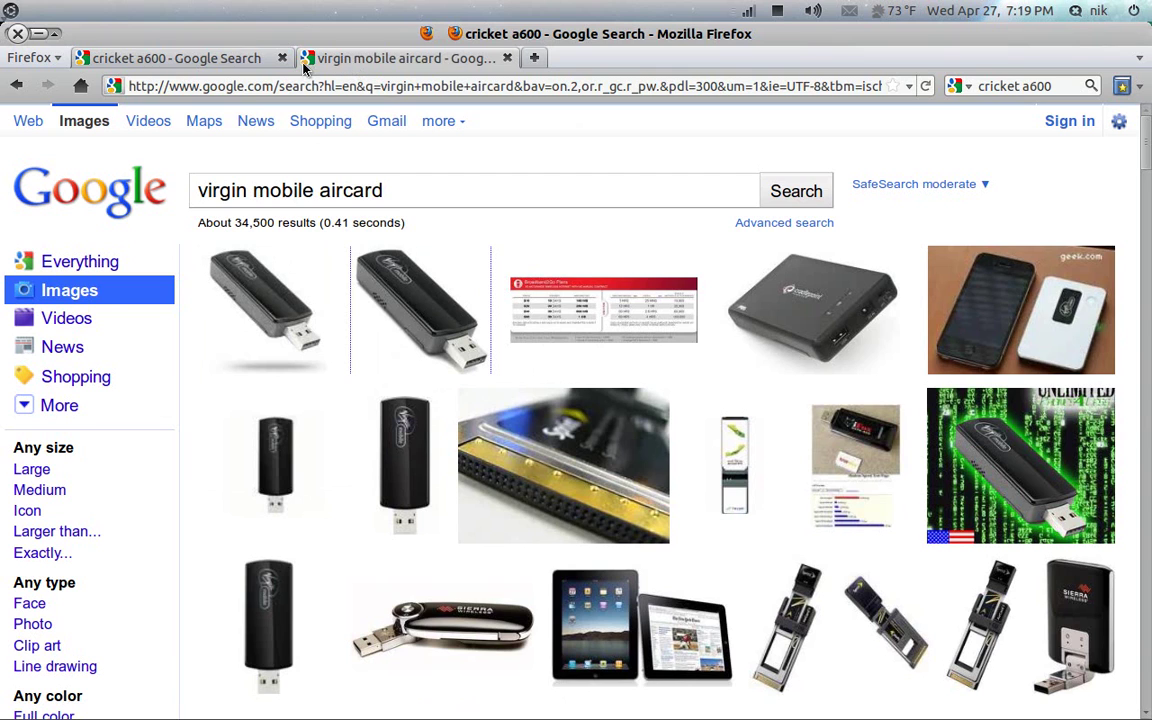
pyautogui.click(218, 57)
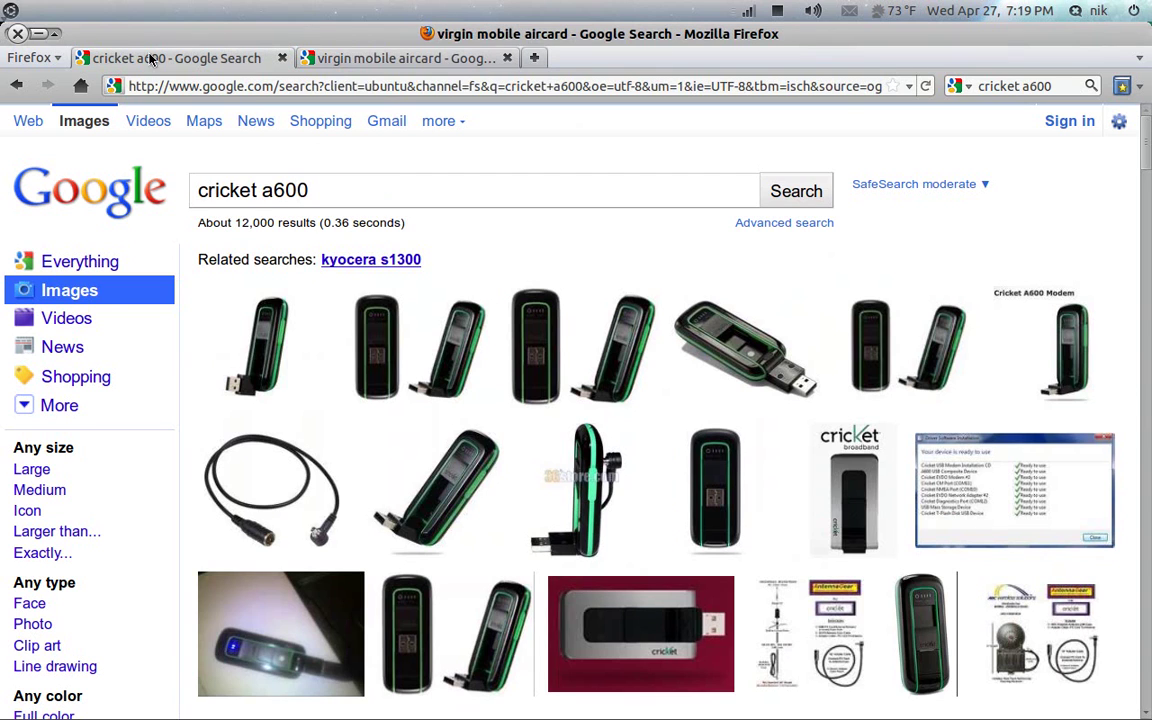
pyautogui.click(40, 35)
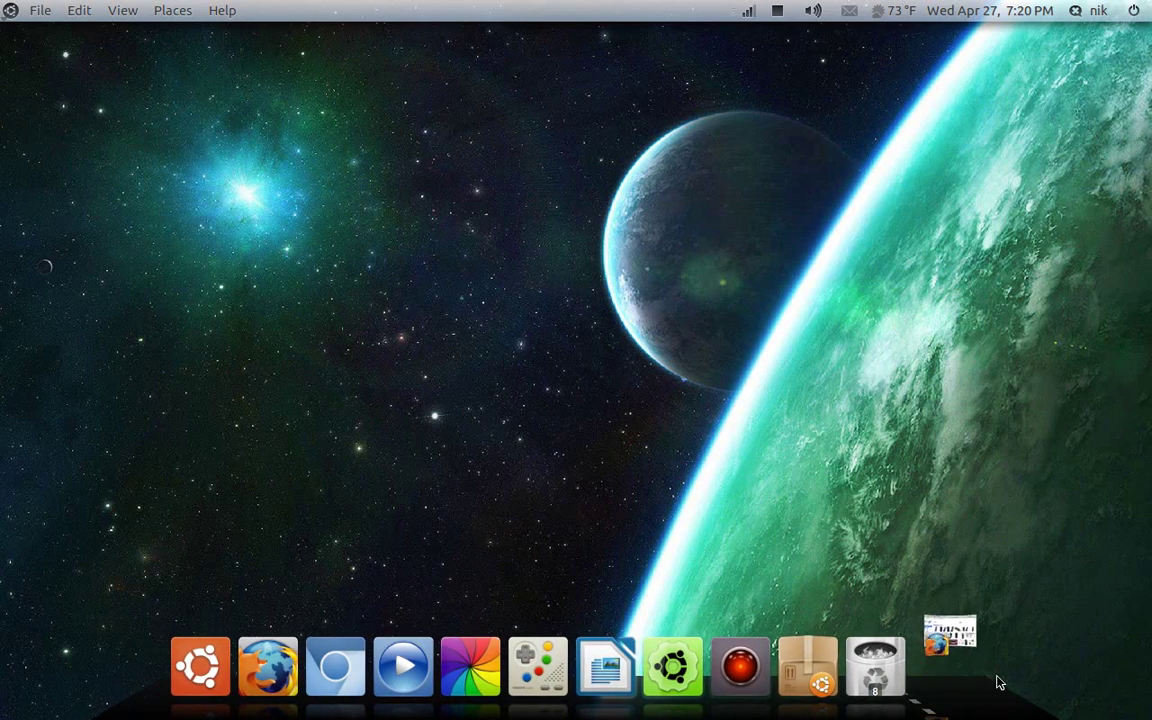
pyautogui.click(943, 660)
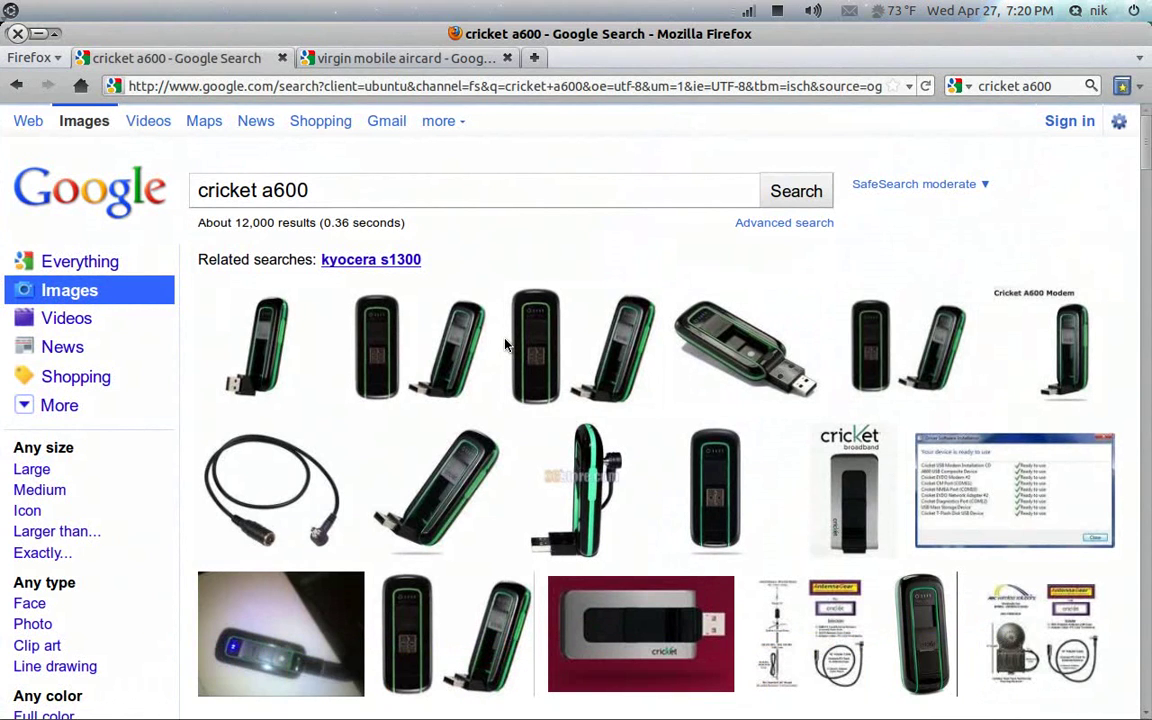
pyautogui.moveTo(512, 344)
pyautogui.click(35, 33)
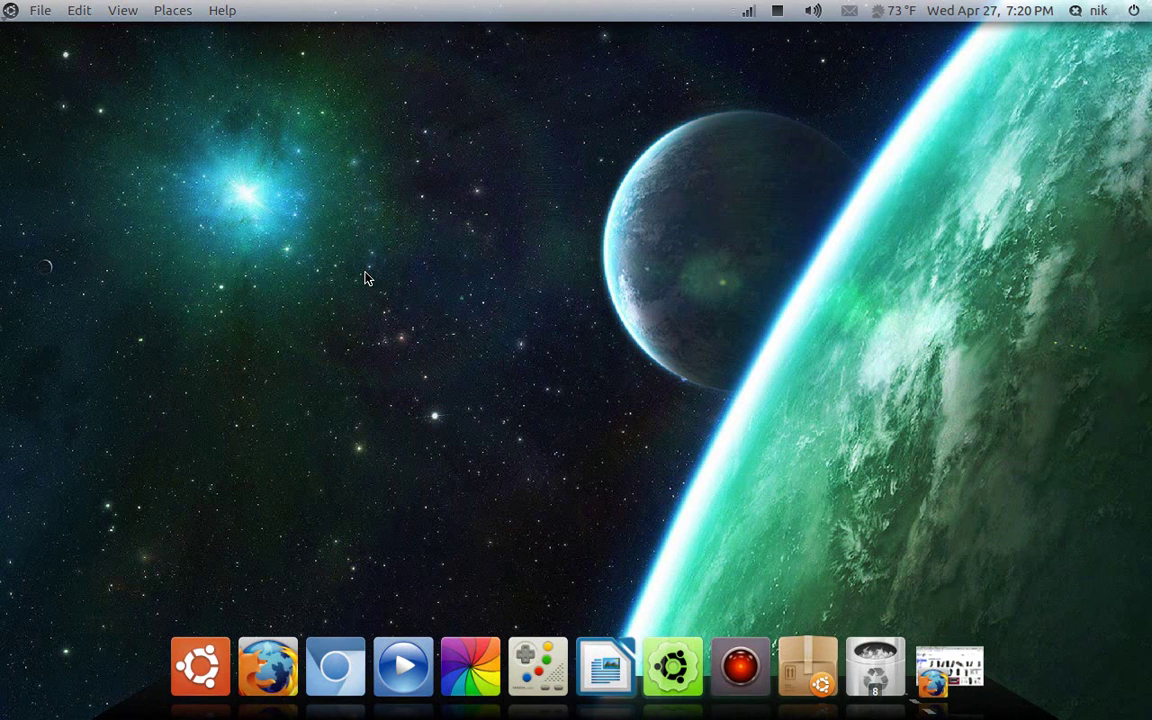
# Launch Synaptic Package Manager through GNOME Do with 'syn'.
pyautogui.press('super+space')
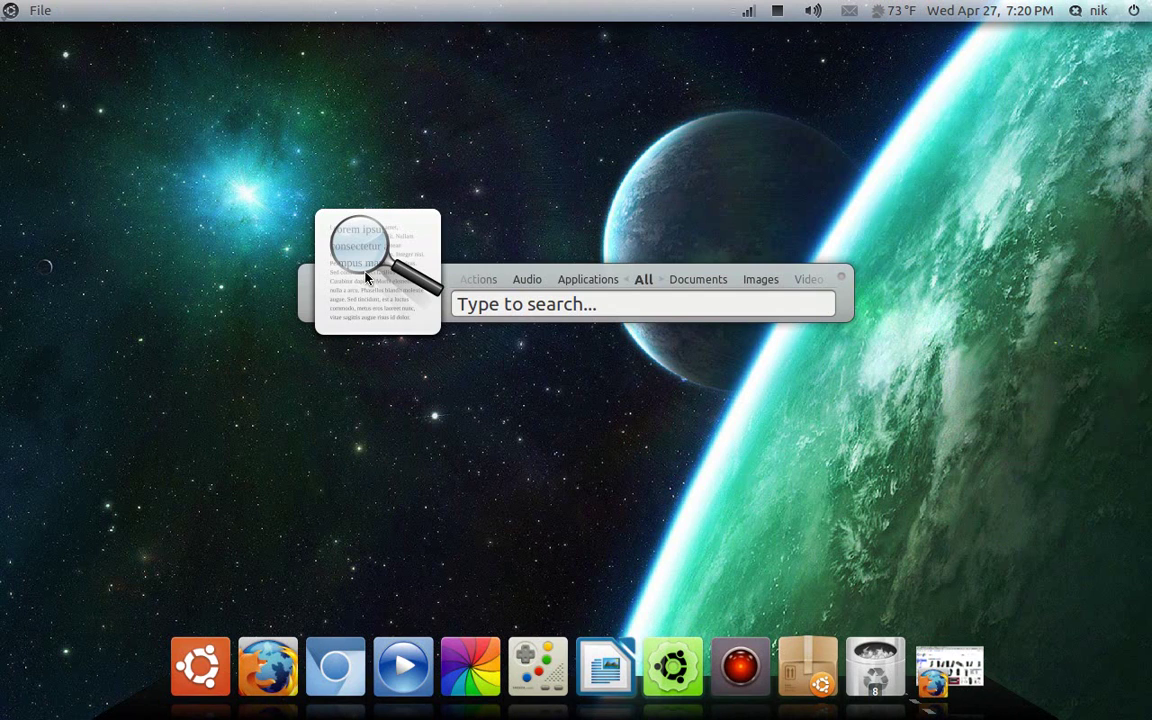
pyautogui.write('syn')
pyautogui.press('Return')
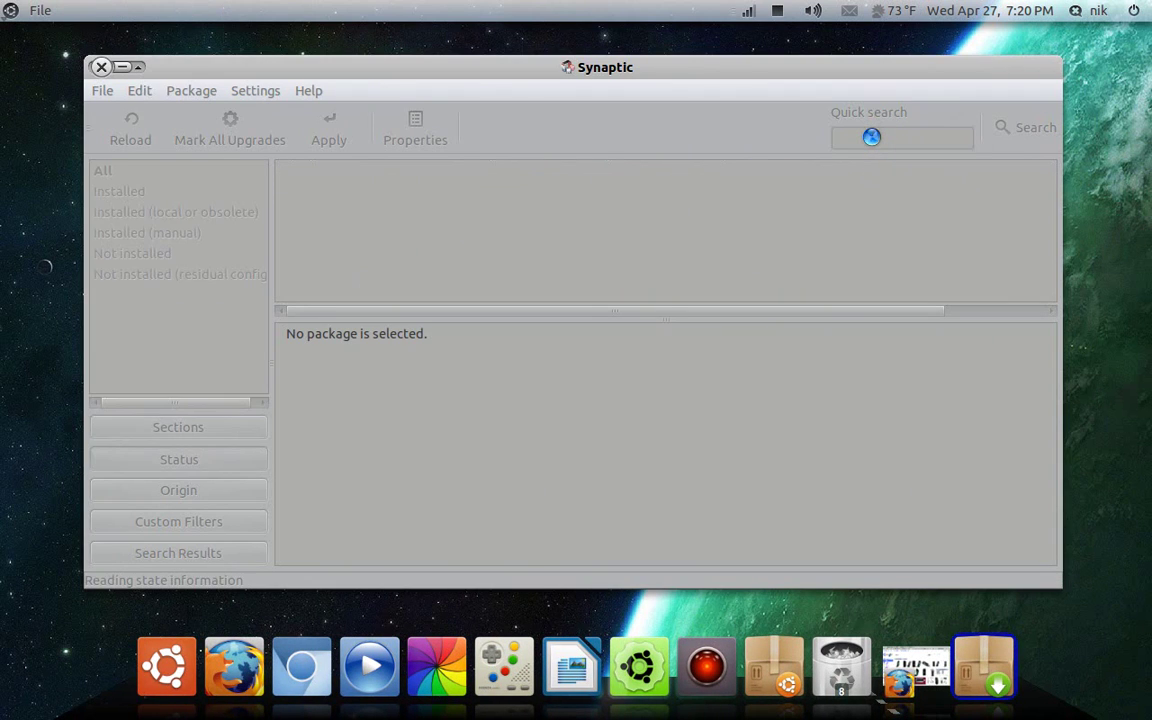
# Quick-search 'usb mo' and compare the usb-modeswitch-data and usb-modeswitch descriptions.
pyautogui.write('u')
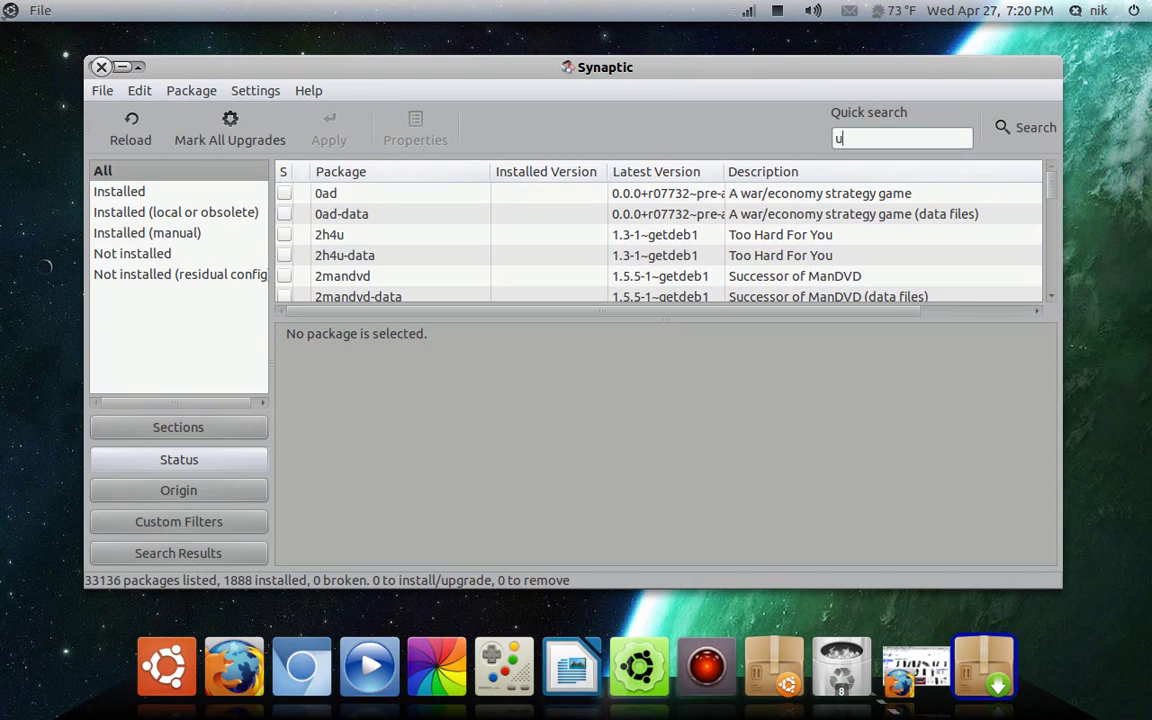
pyautogui.write('sb mo')
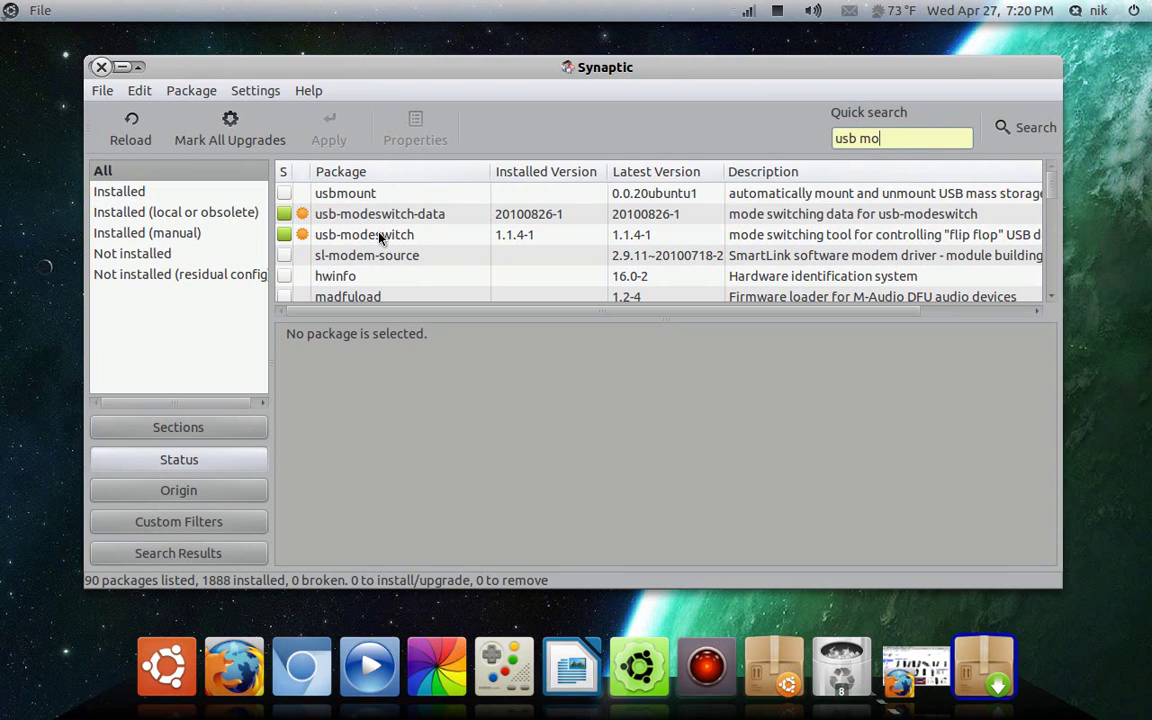
pyautogui.click(320, 216)
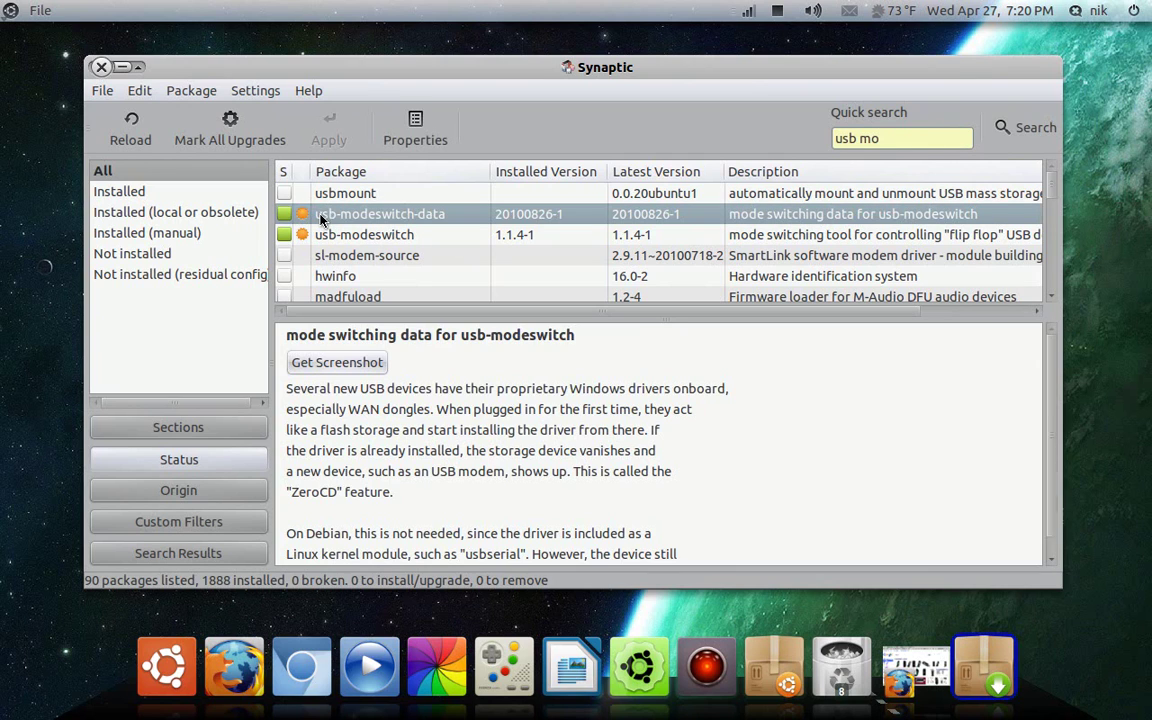
pyautogui.press('Down')
pyautogui.press('Up')
# Review both usb-modeswitch package entries and shift the Synaptic window slightly down-right.
pyautogui.click(337, 240)
pyautogui.click(337, 222)
pyautogui.rightClick(296, 216)
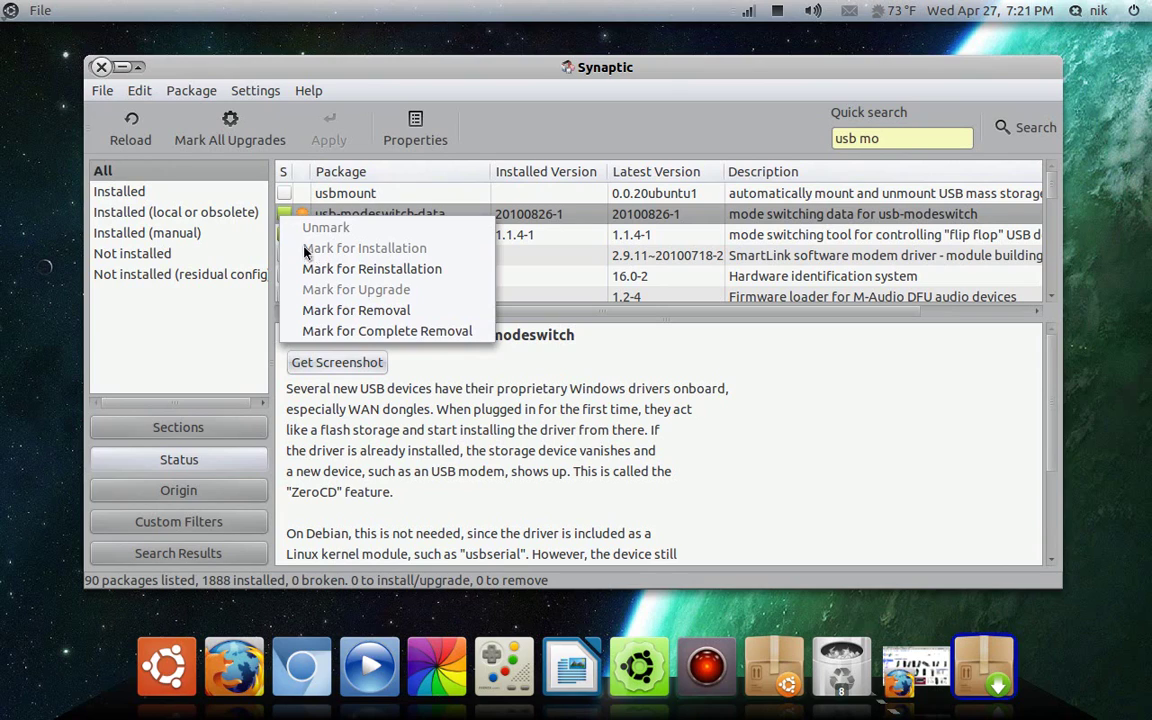
pyautogui.click(537, 73)
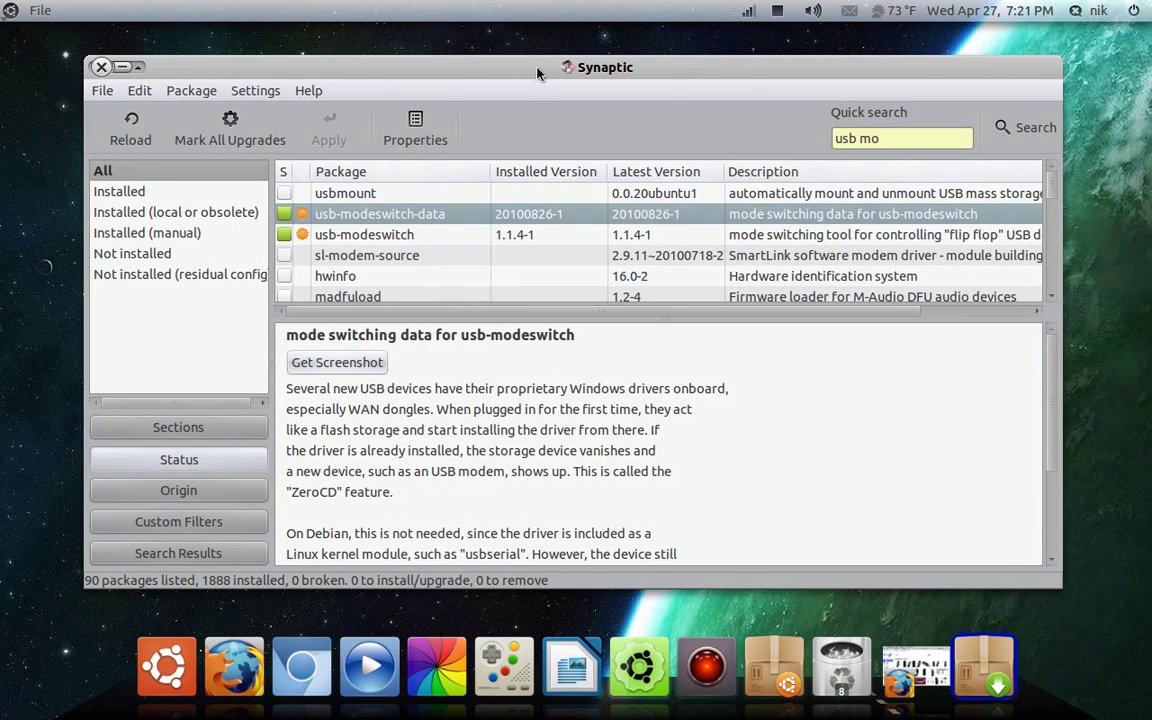
pyautogui.moveTo(537, 70); pyautogui.dragTo(543, 90)
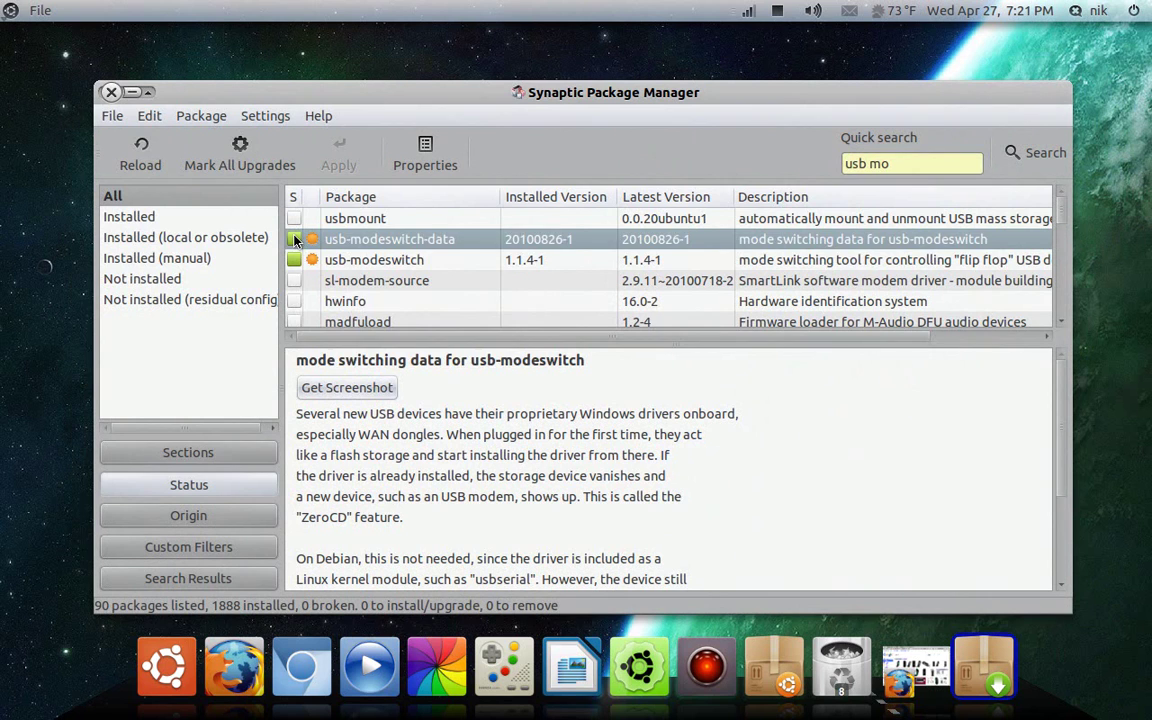
# Mark usb-modeswitch-data and usb-modeswitch for reinstallation.
pyautogui.click(310, 260)
pyautogui.click(330, 285)
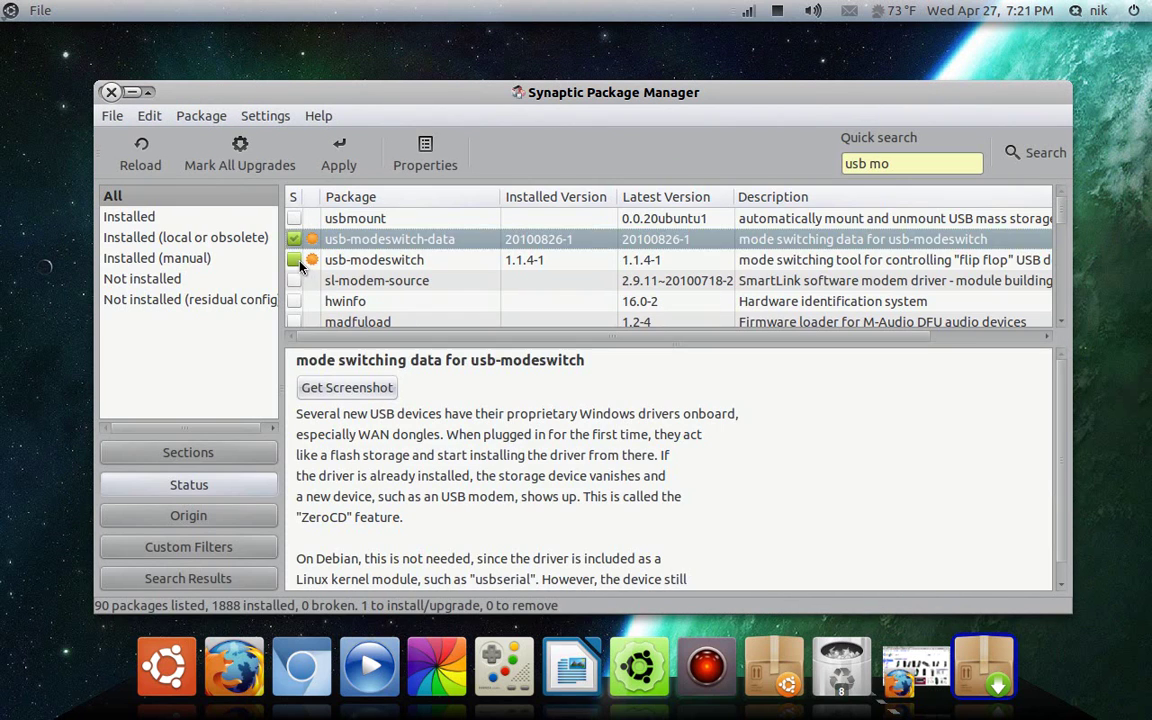
pyautogui.click(300, 261)
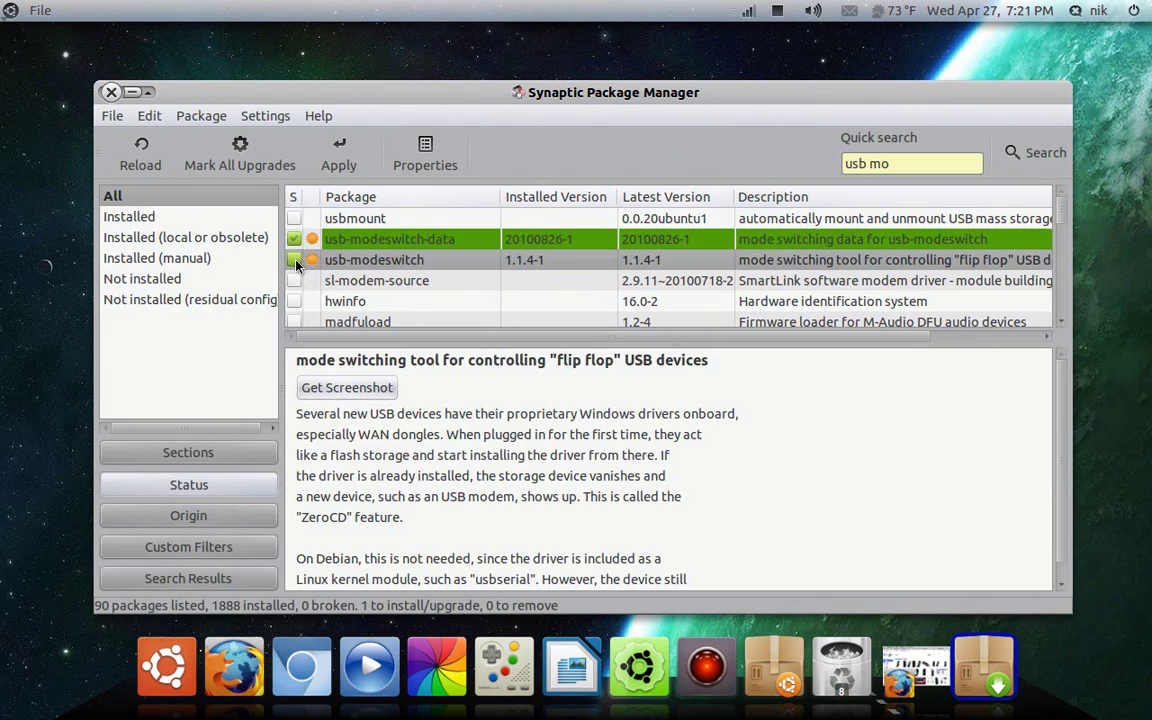
pyautogui.click(305, 285)
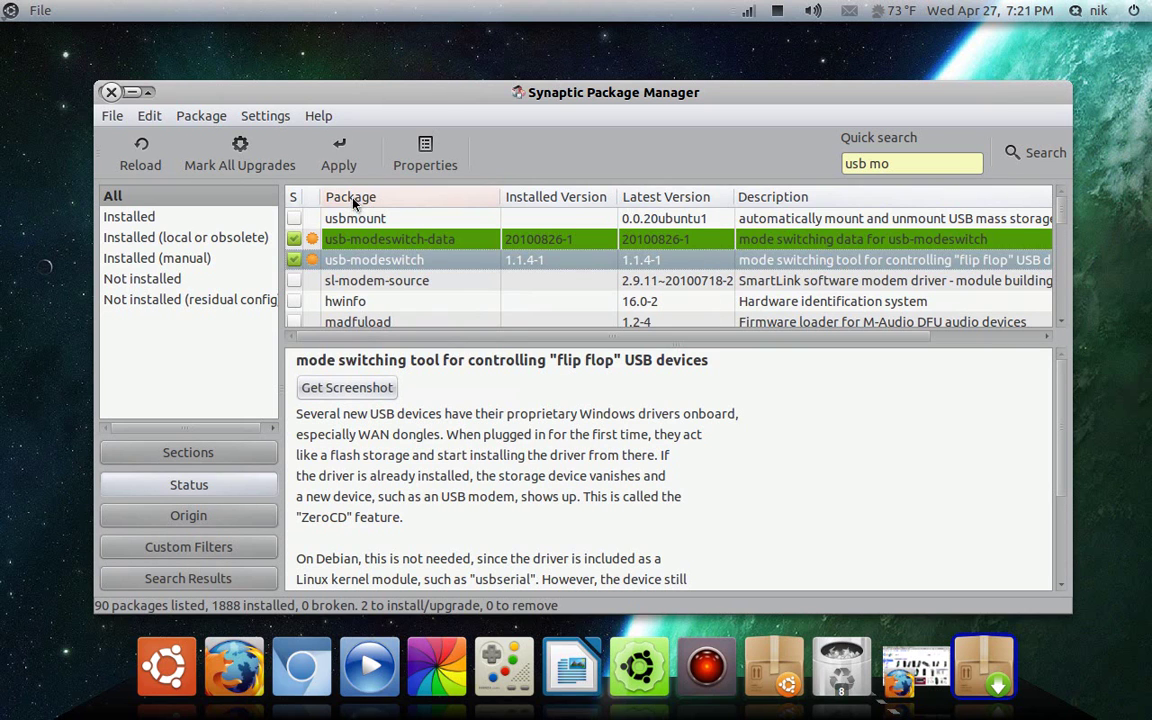
# Apply the two queued reinstalls, confirm the Summary, and wait for the download and installation to finish.
pyautogui.click(340, 168)
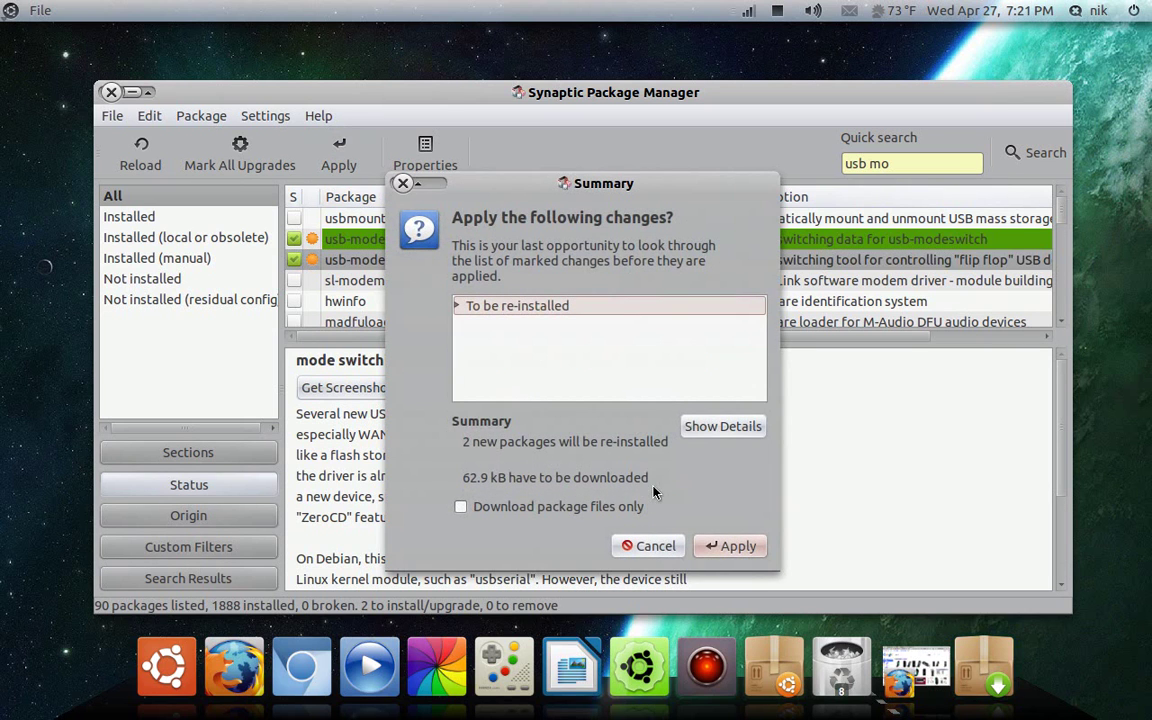
pyautogui.click(729, 545)
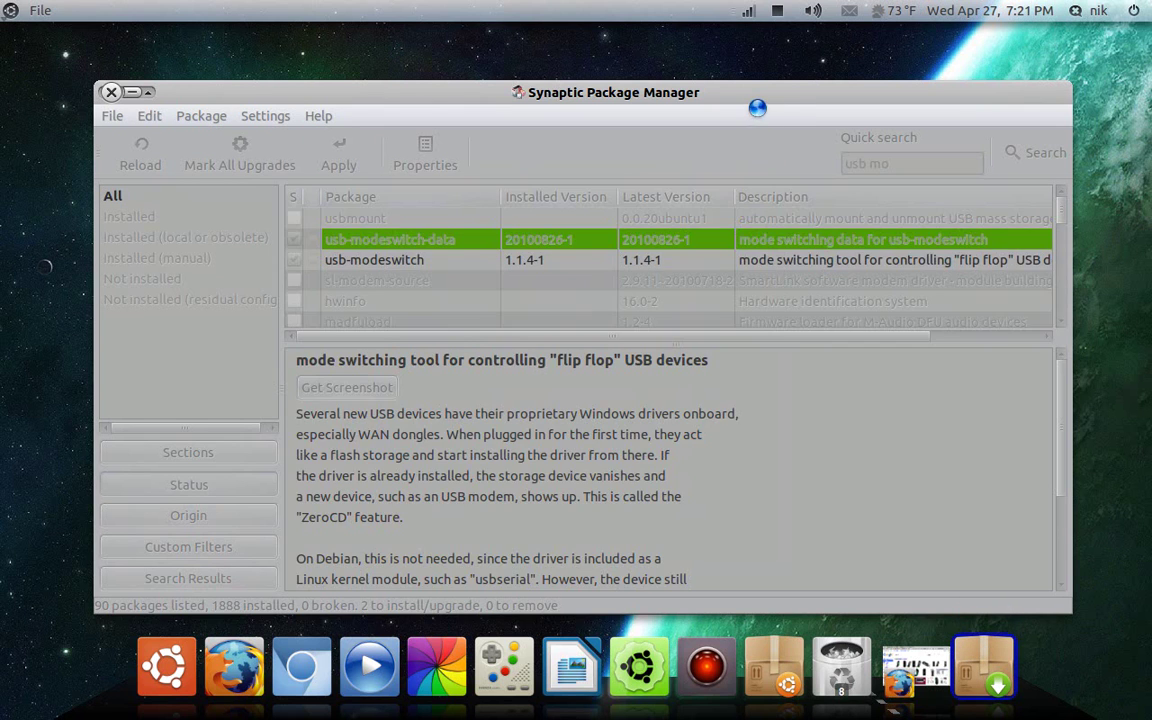
pyautogui.moveTo(757, 99); pyautogui.dragTo(782, 71)
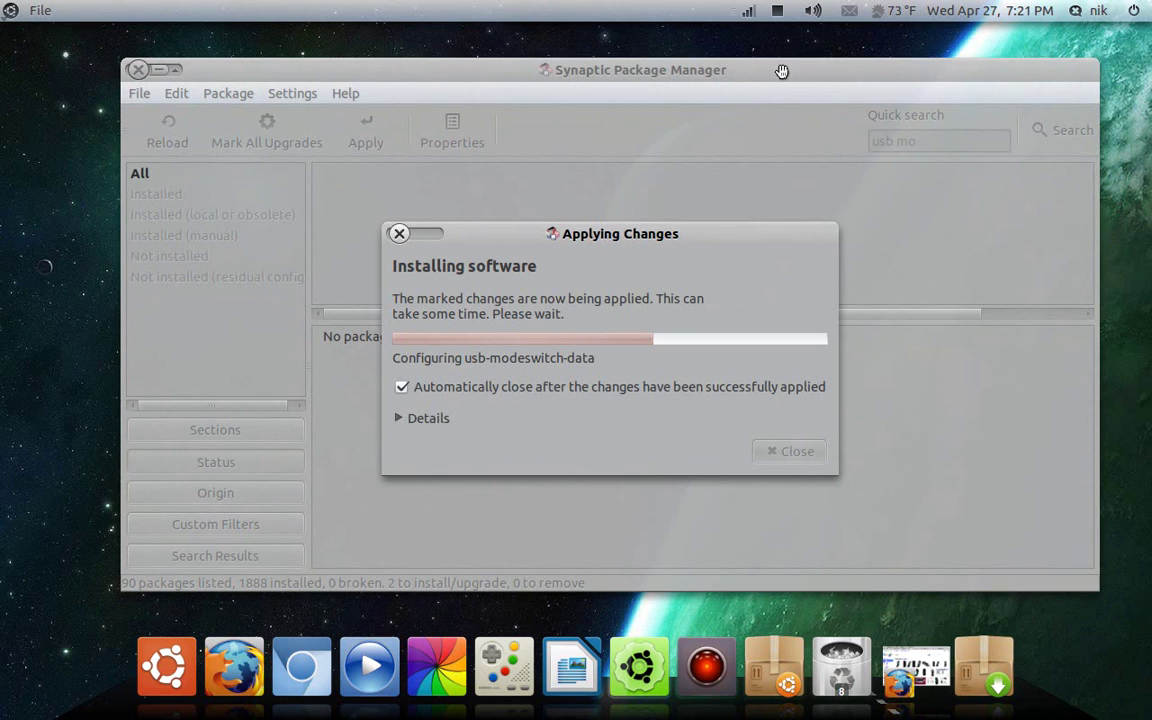
pyautogui.click(782, 71)
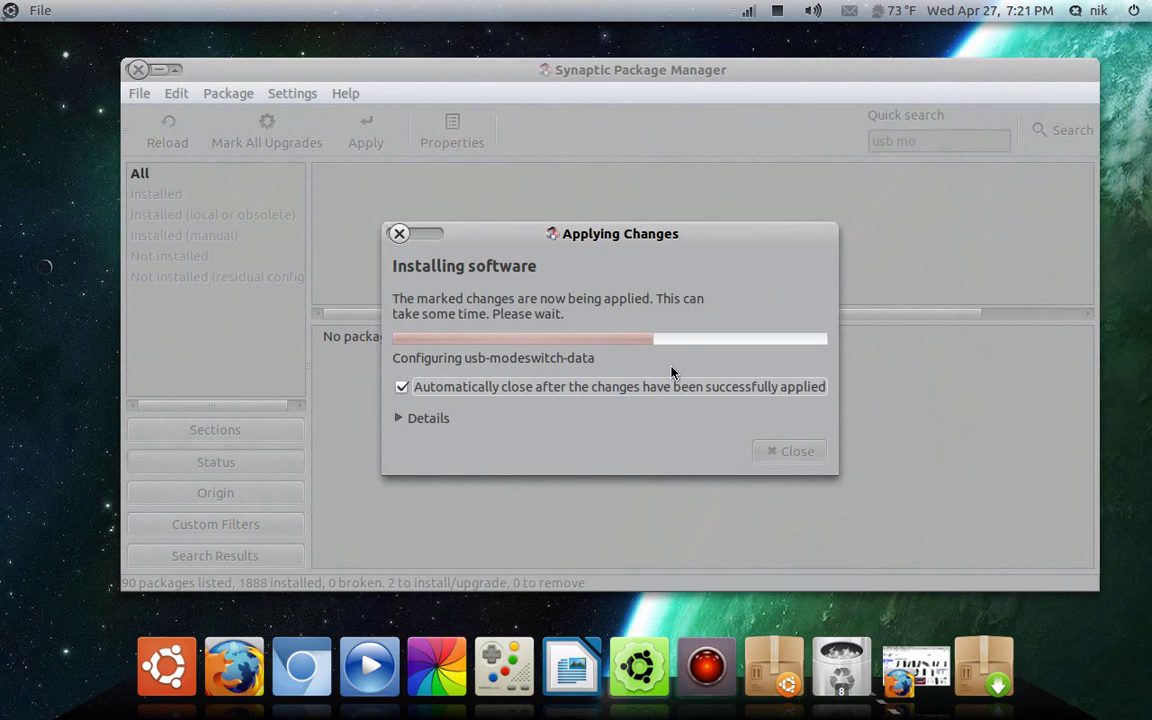
pyautogui.moveTo(630, 234); pyautogui.dragTo(741, 136)
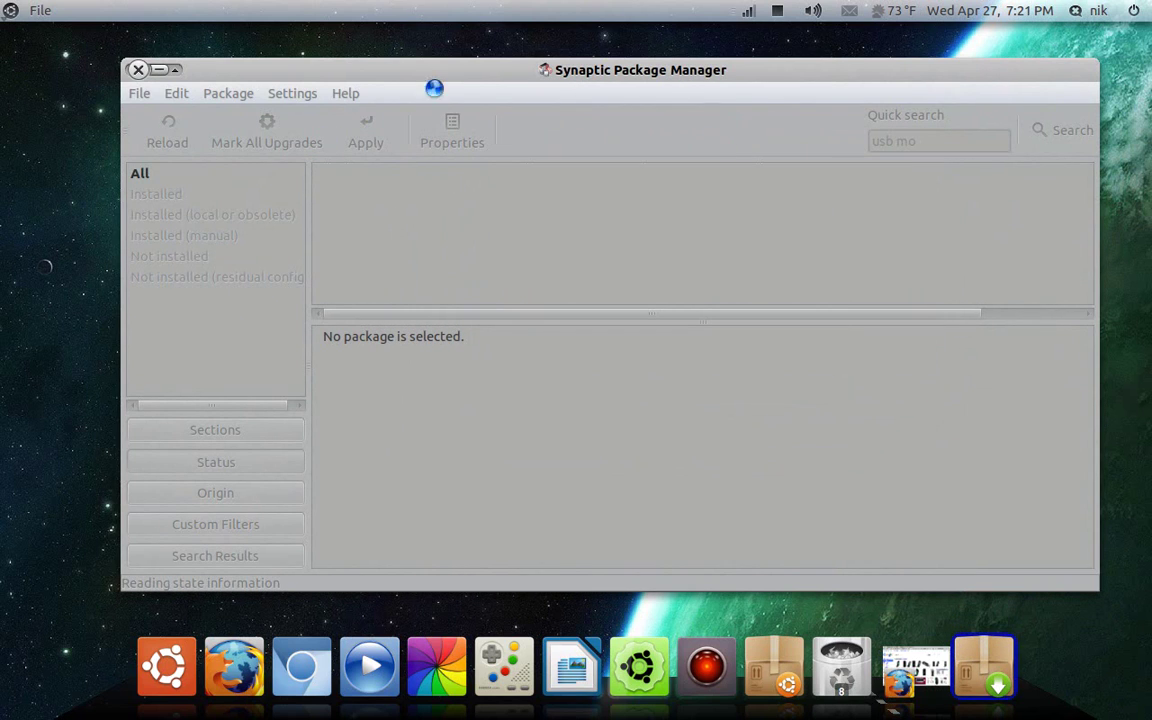
# Close Synaptic and open the root File System in Nautilus from the Home Folder.
pyautogui.click(138, 70)
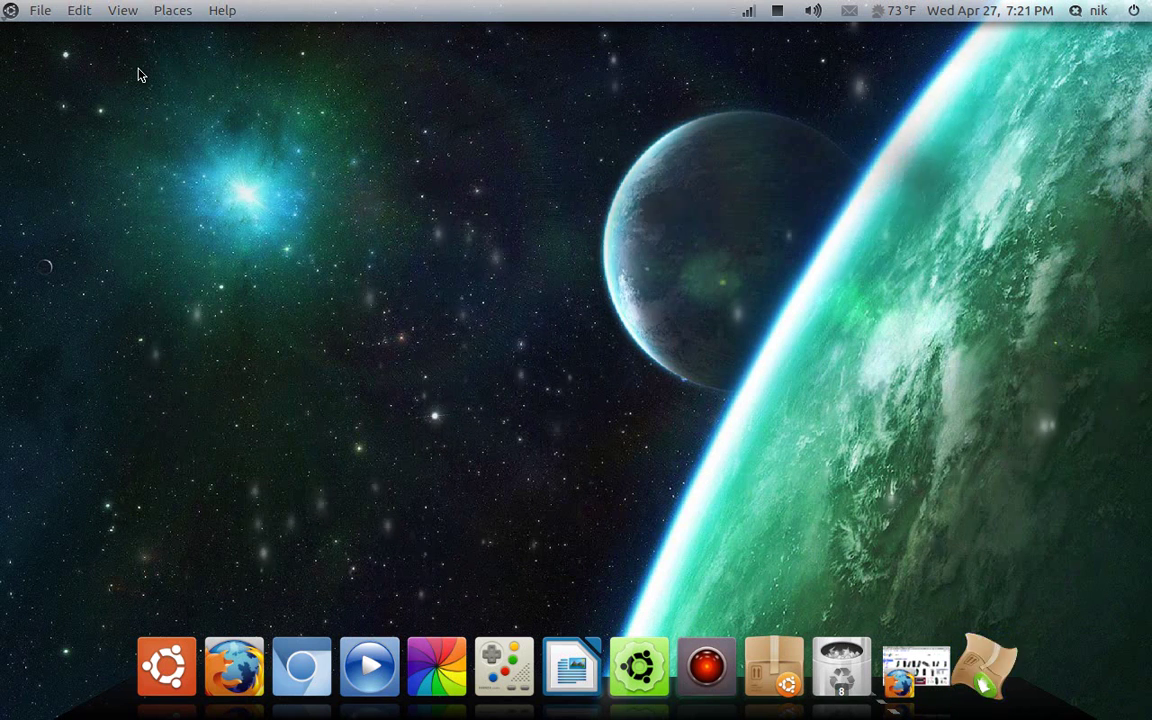
pyautogui.click(201, 7)
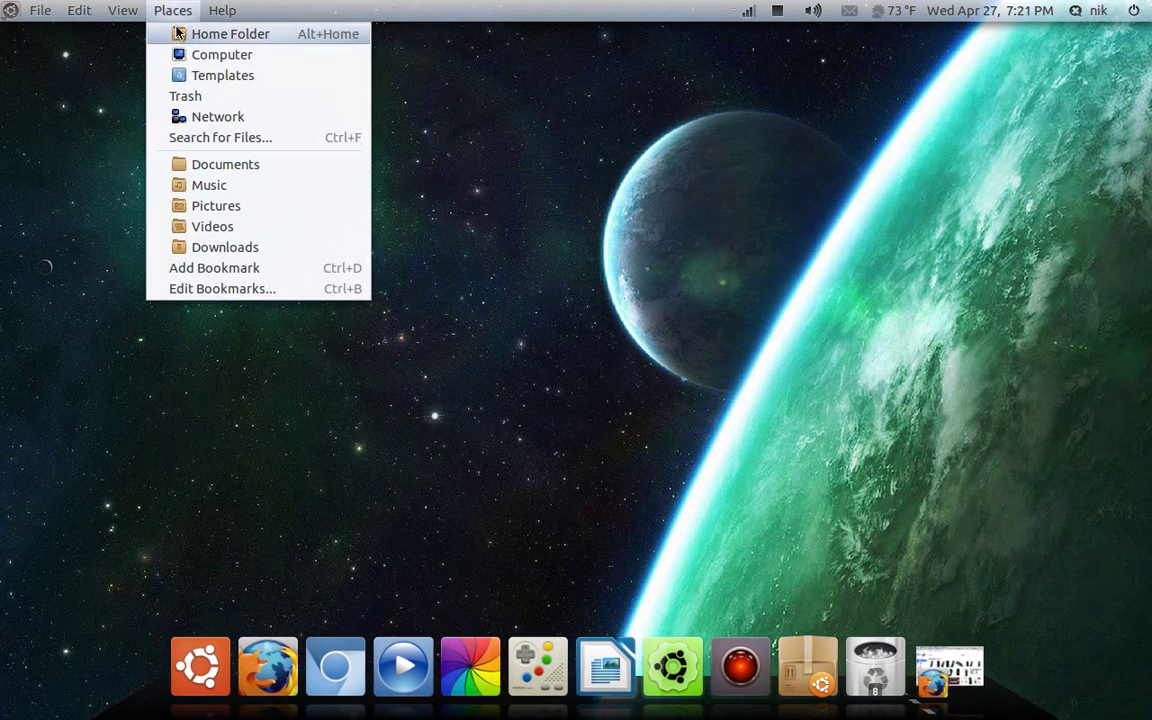
pyautogui.click(265, 98)
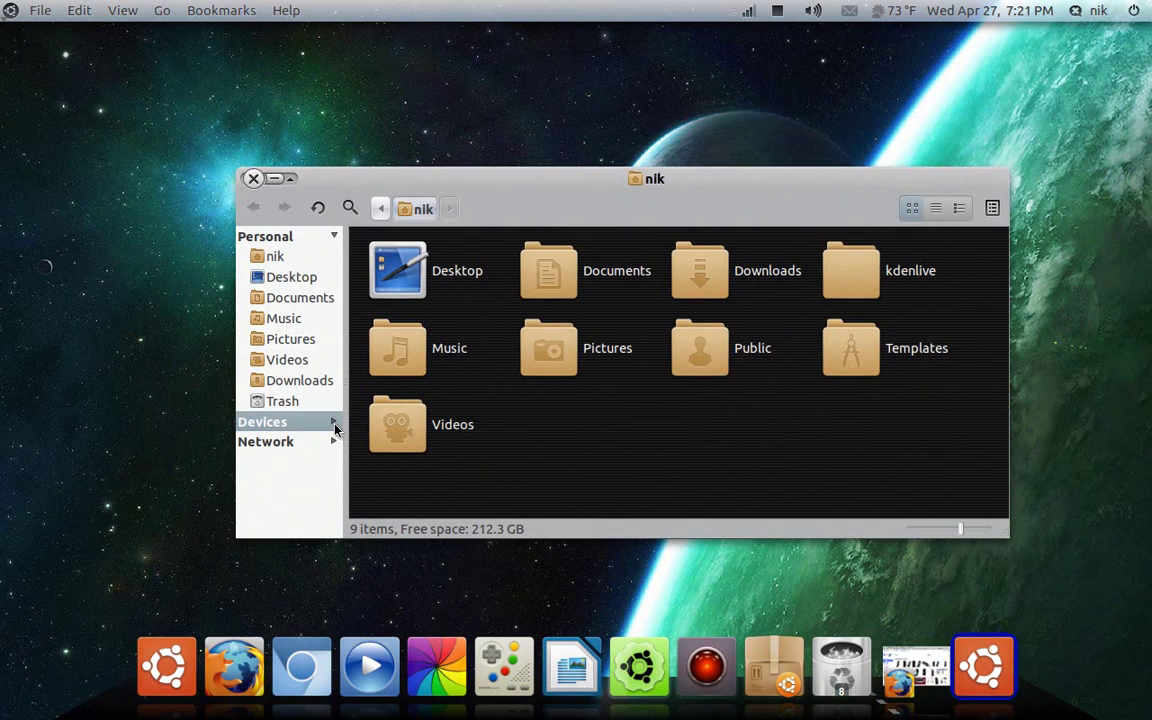
pyautogui.click(334, 423)
pyautogui.click(308, 442)
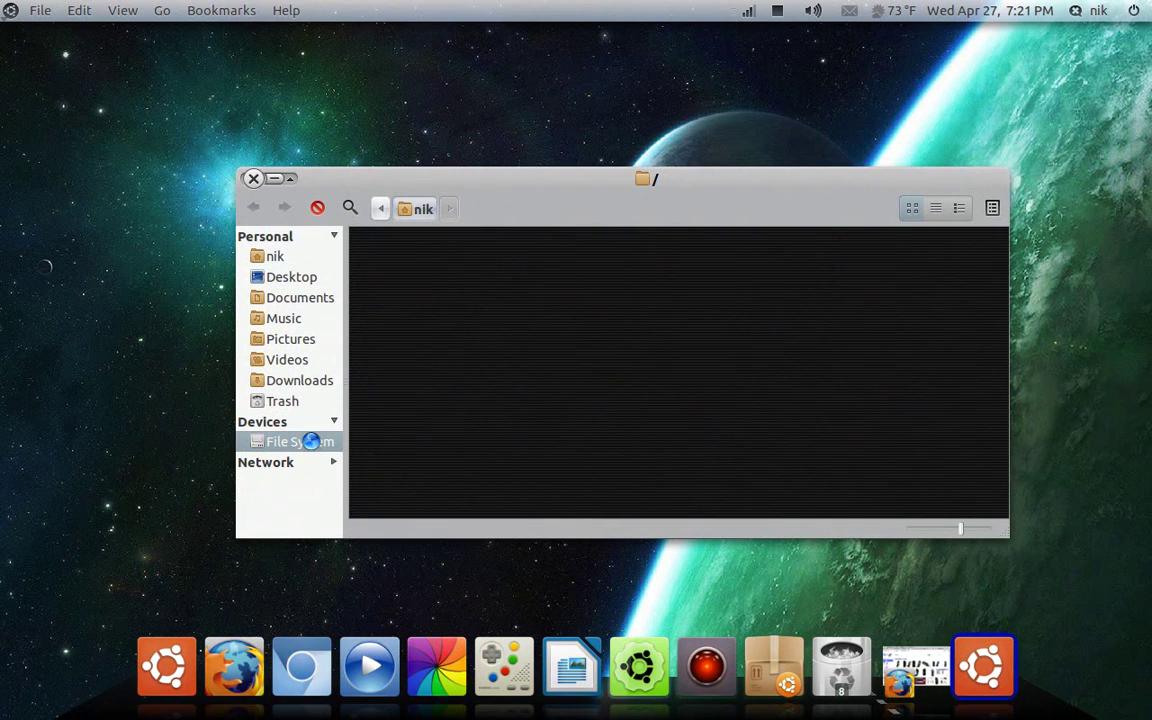
# Navigate into /var/cache/apt/archives to reach the downloaded .deb files.
pyautogui.scroll(-3, 615, 447)
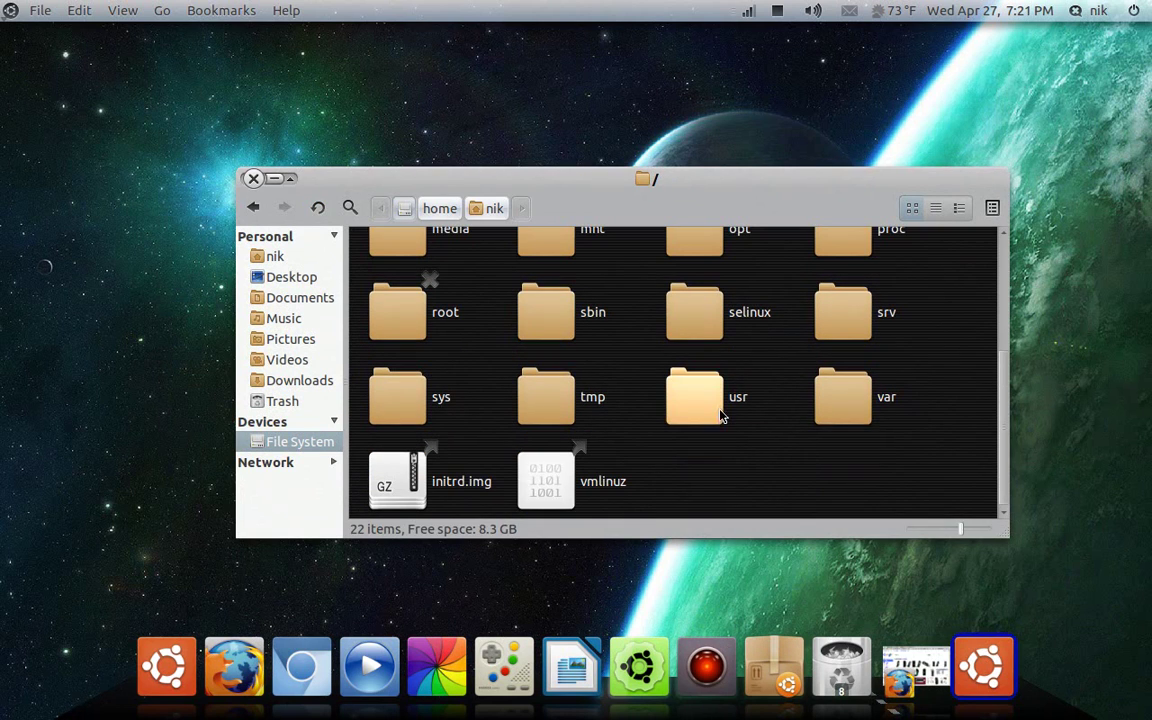
pyautogui.click(838, 410)
pyautogui.doubleClick(838, 410)
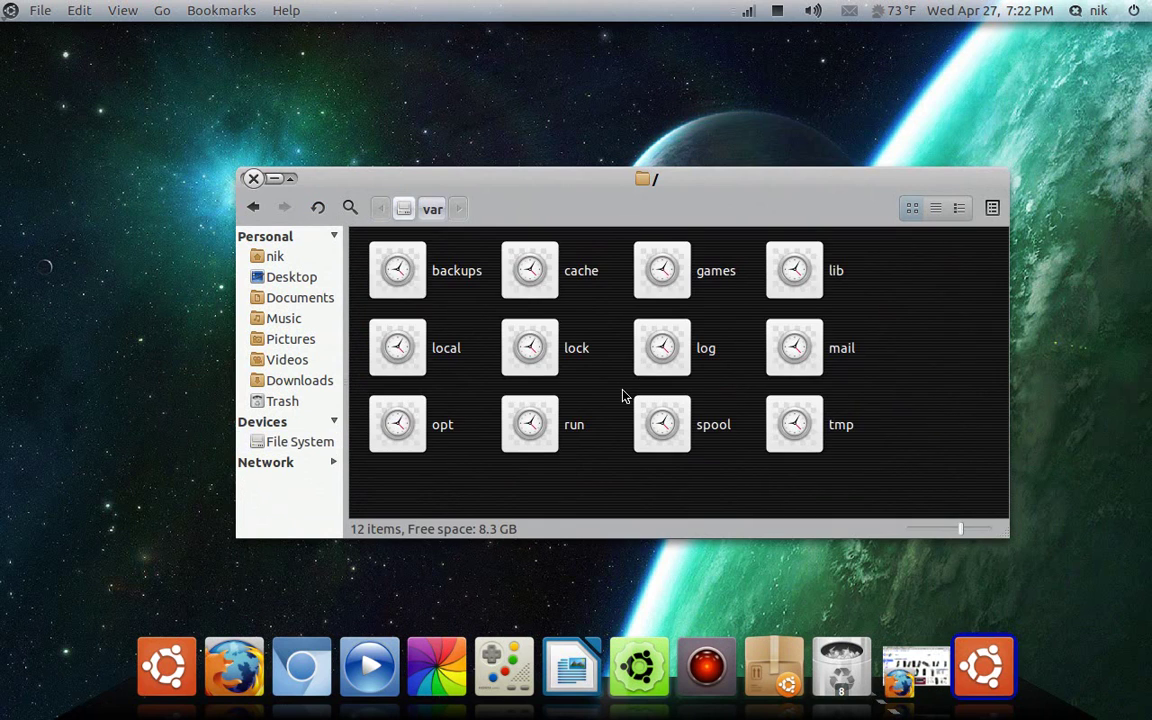
pyautogui.doubleClick(562, 280)
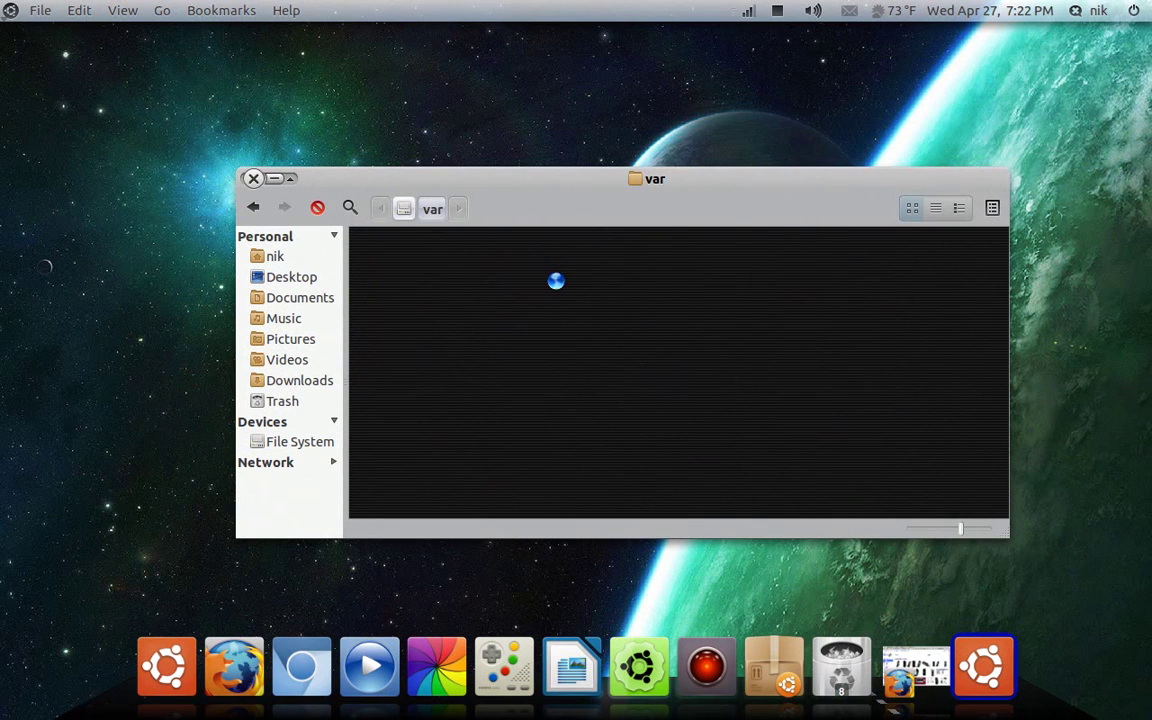
pyautogui.doubleClick(397, 270)
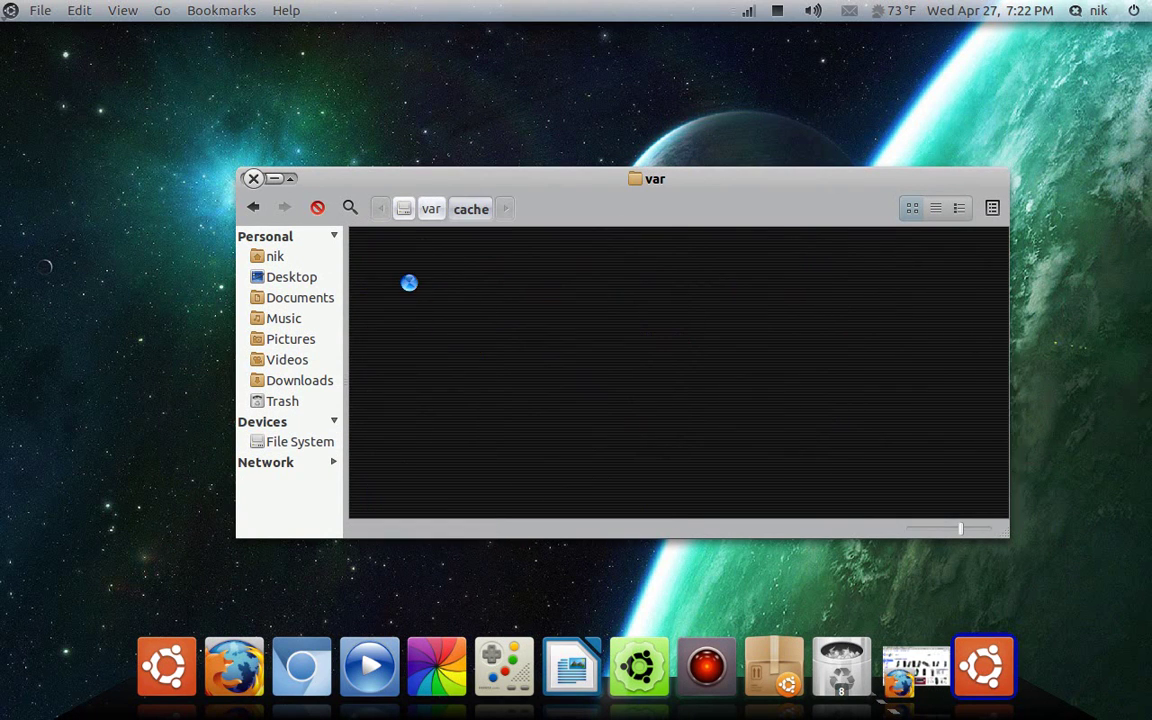
pyautogui.doubleClick(403, 270)
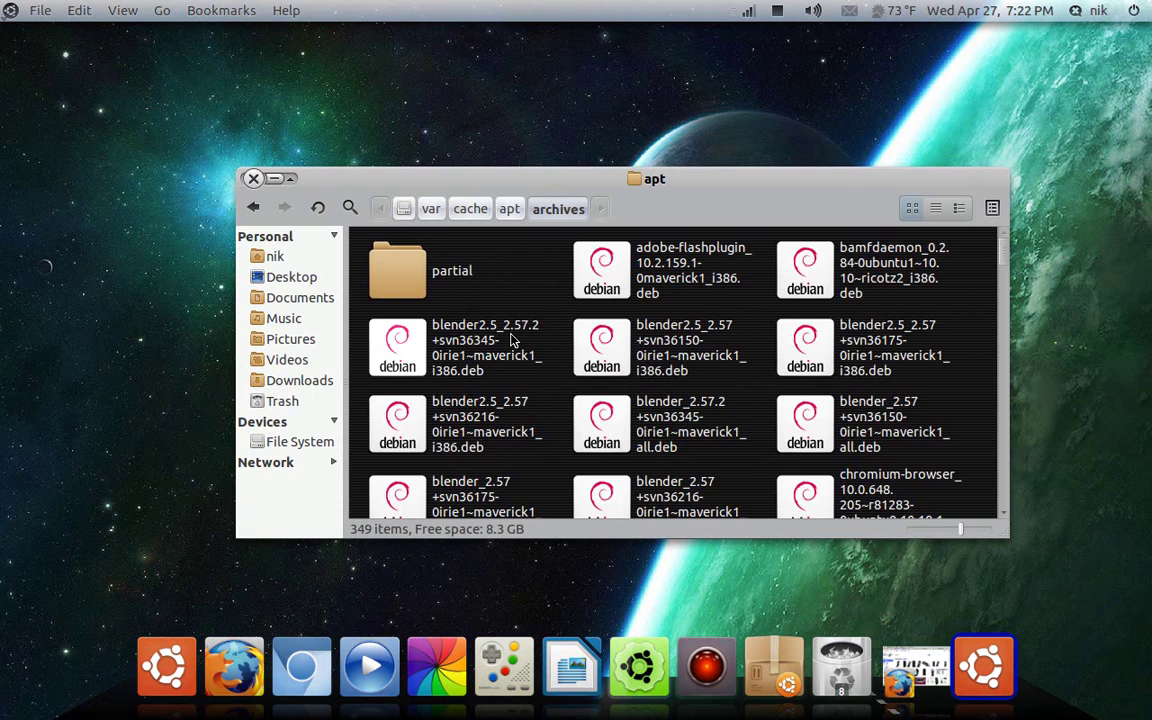
# Jump to 'usb' and copy the usb-modeswitch and usb-modeswitch-data .deb files onto the desktop.
pyautogui.write('usb')
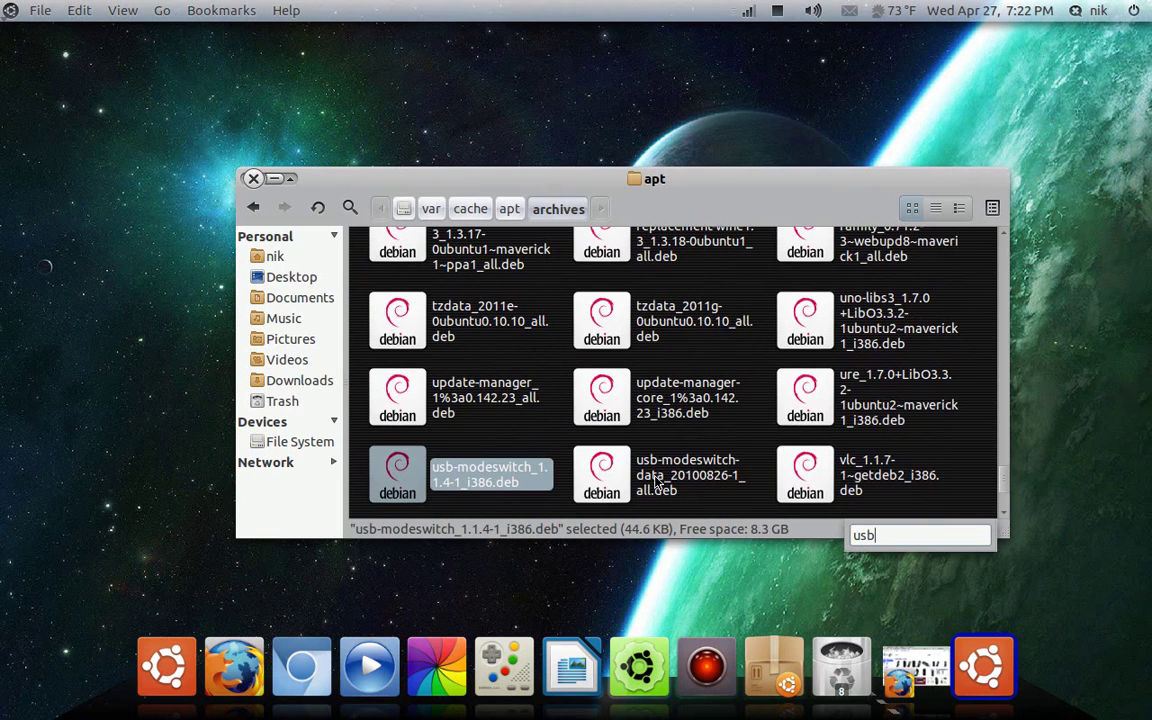
pyautogui.click(750, 474)
pyautogui.keyDown('ctrl'); pyautogui.click(407, 473); pyautogui.keyUp('ctrl')
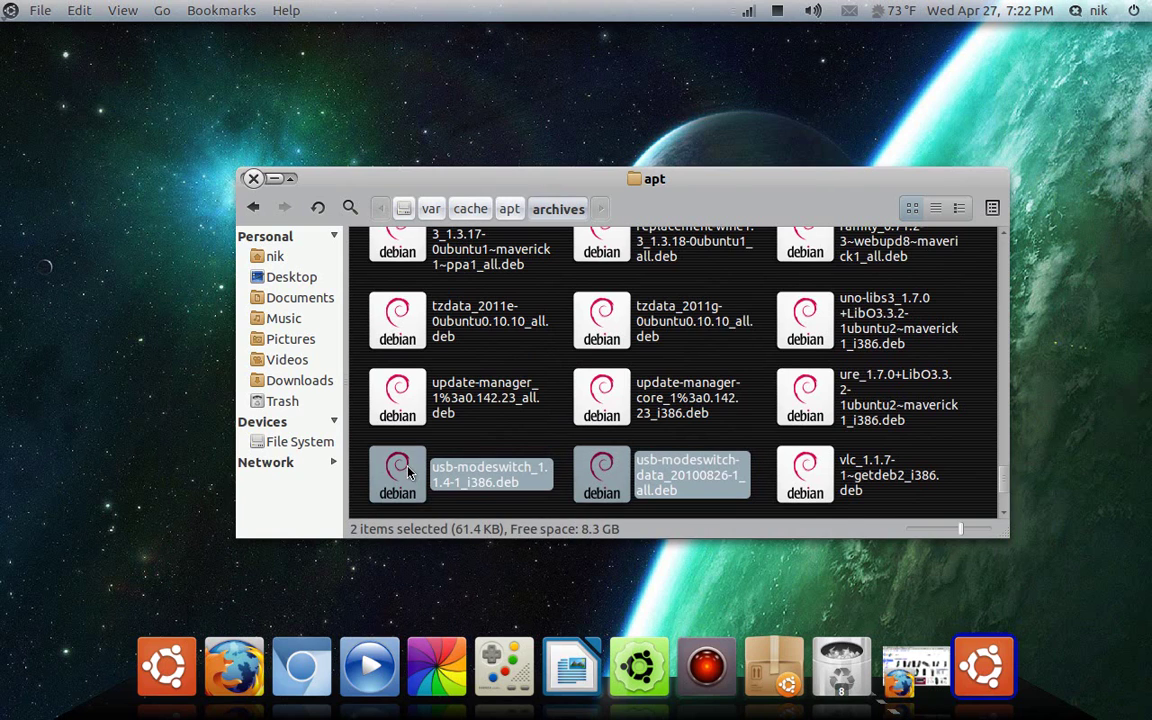
pyautogui.moveTo(407, 473); pyautogui.dragTo(85, 85)
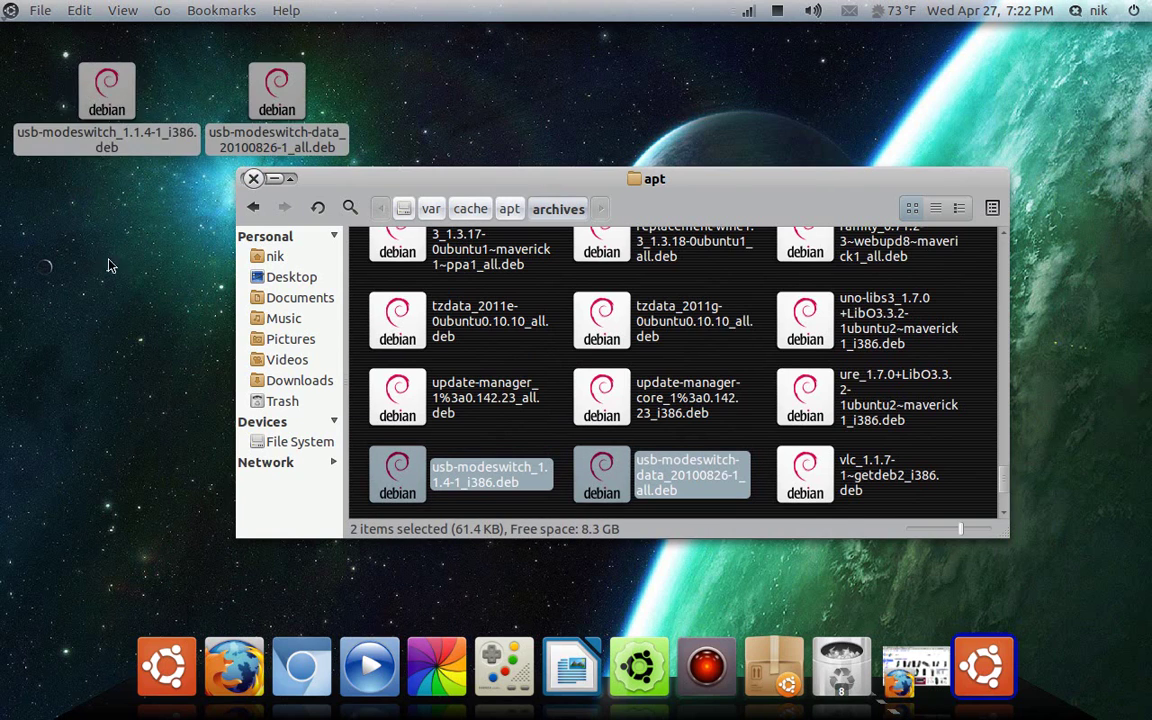
# Place the usb-modeswitch-data icon below the other package and close the archives window.
pyautogui.click(152, 386)
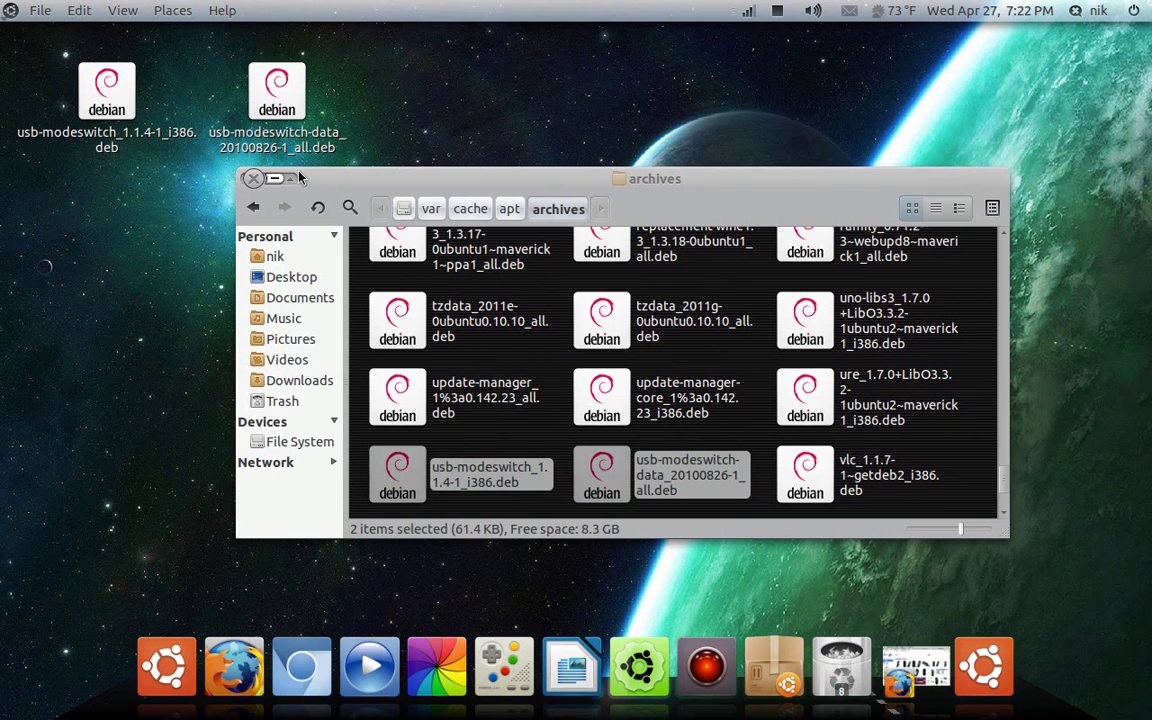
pyautogui.click(245, 171)
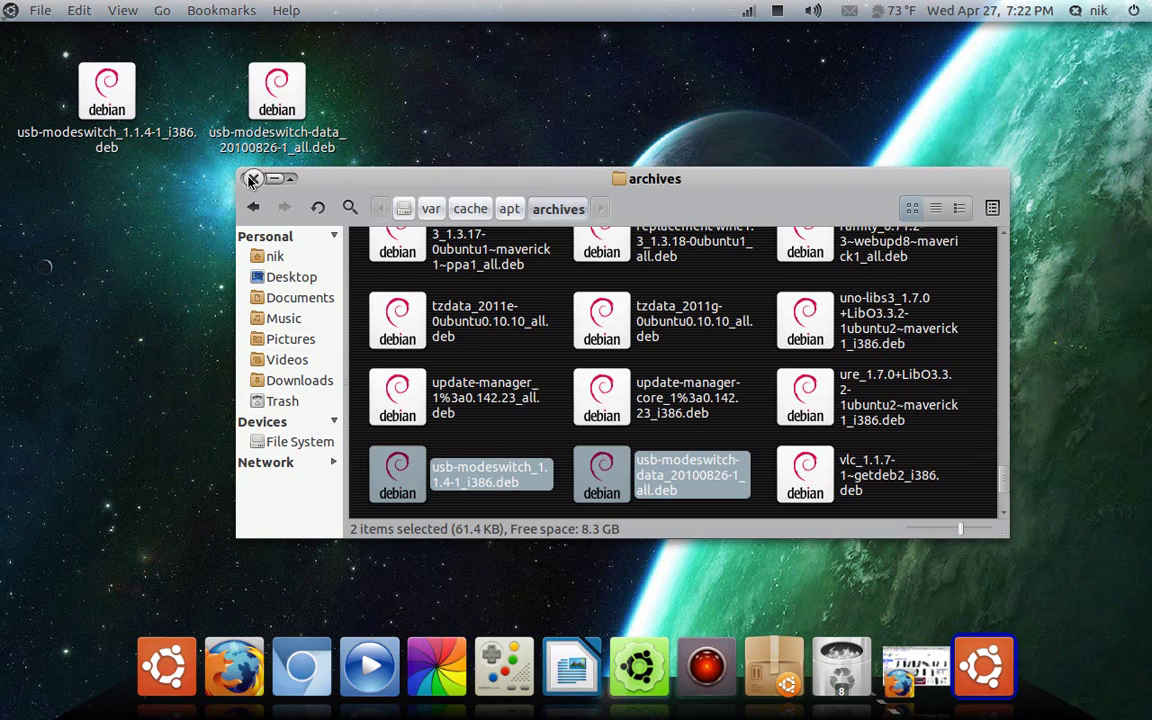
pyautogui.moveTo(252, 86); pyautogui.dragTo(100, 215)
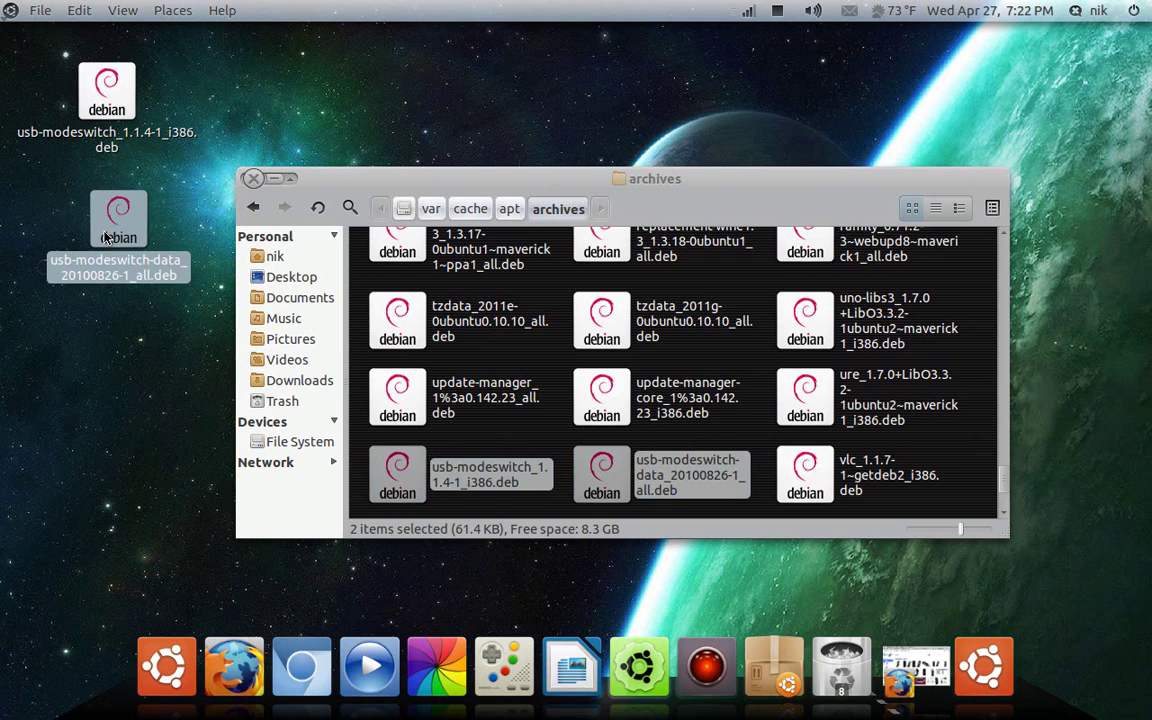
pyautogui.click(253, 178)
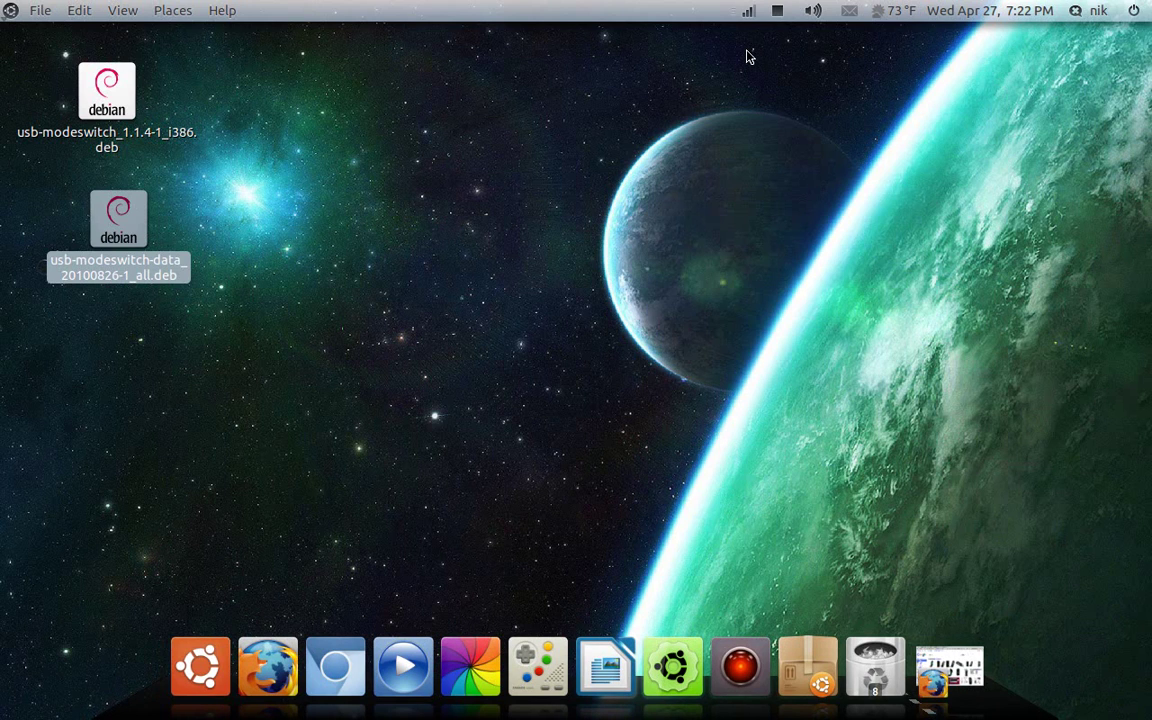
# Disconnect the active connection from the top-panel network indicator.
pyautogui.click(746, 11)
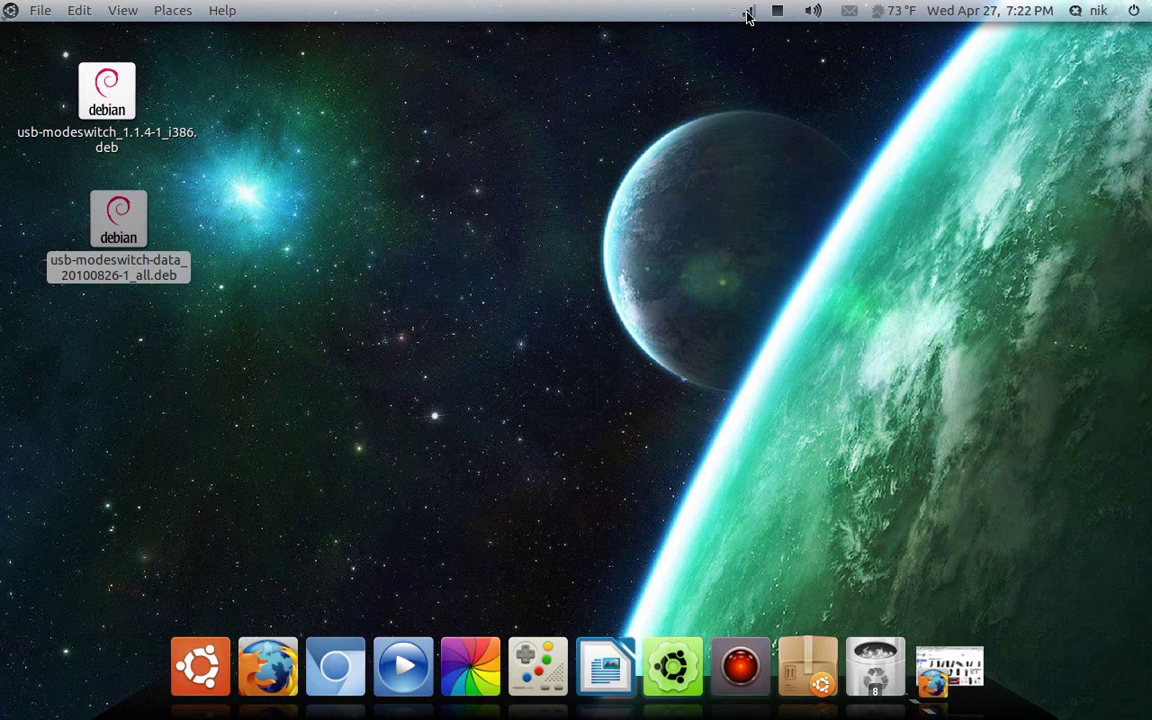
pyautogui.click(760, 117)
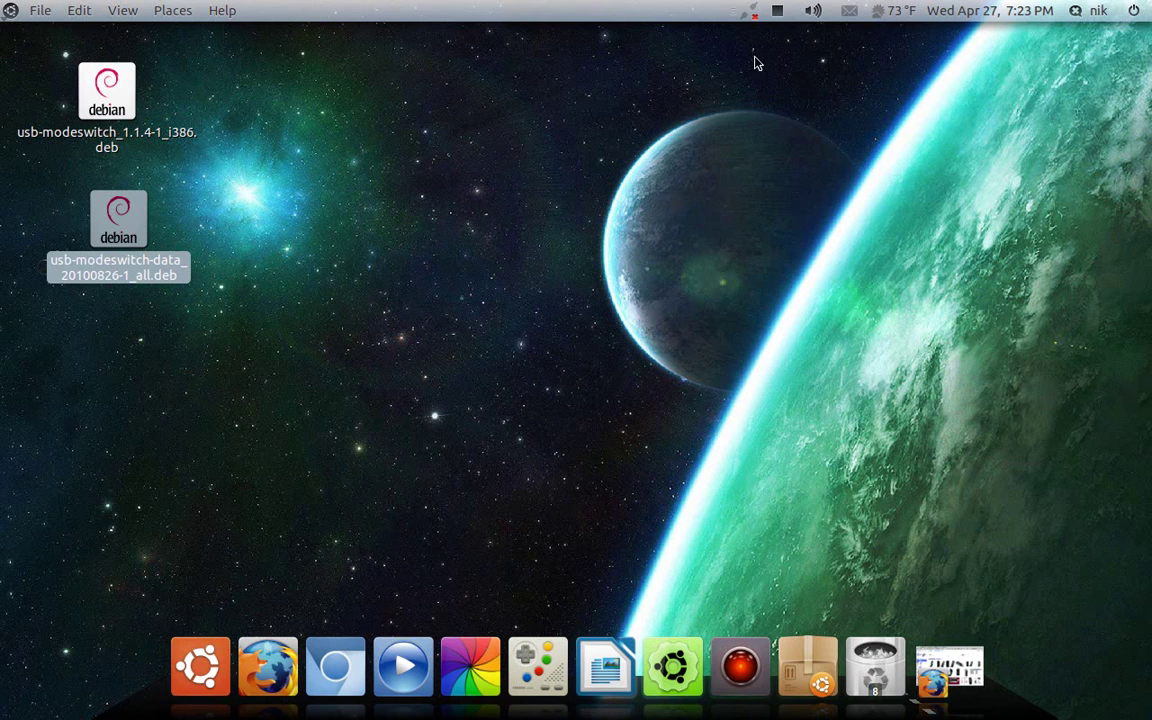
# Create a GSM mobile broadband connection for AT&T, United States, on the MEdia Net plan.
pyautogui.click(752, 10)
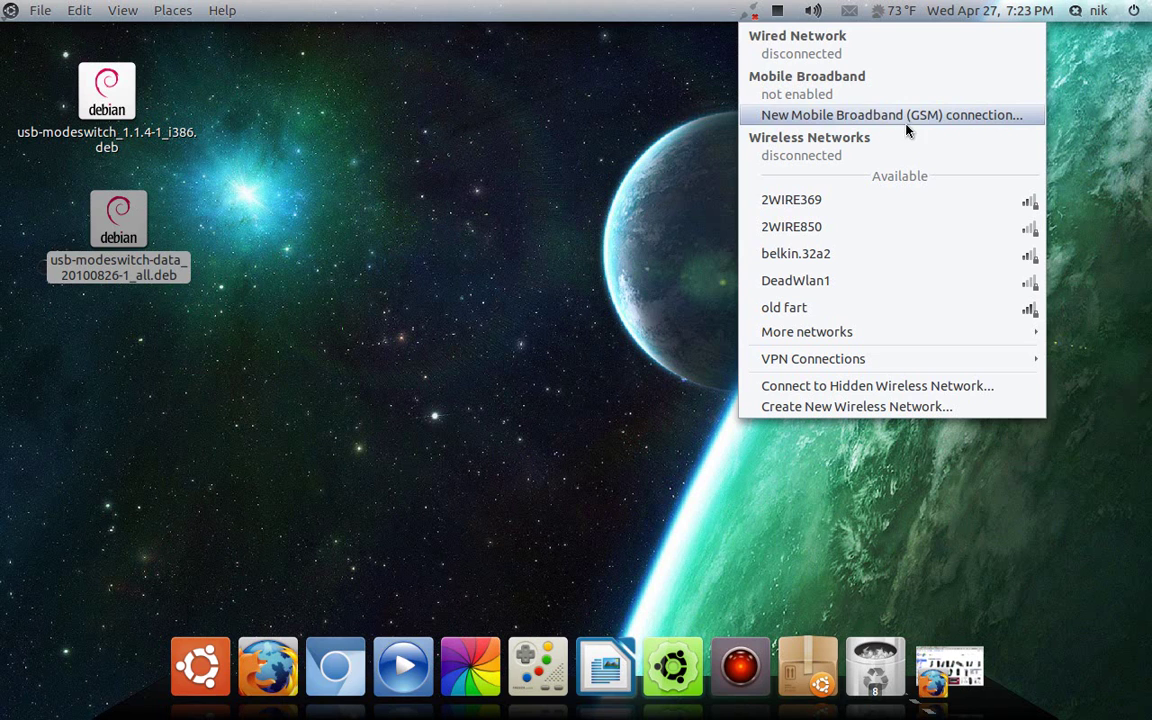
pyautogui.click(801, 115)
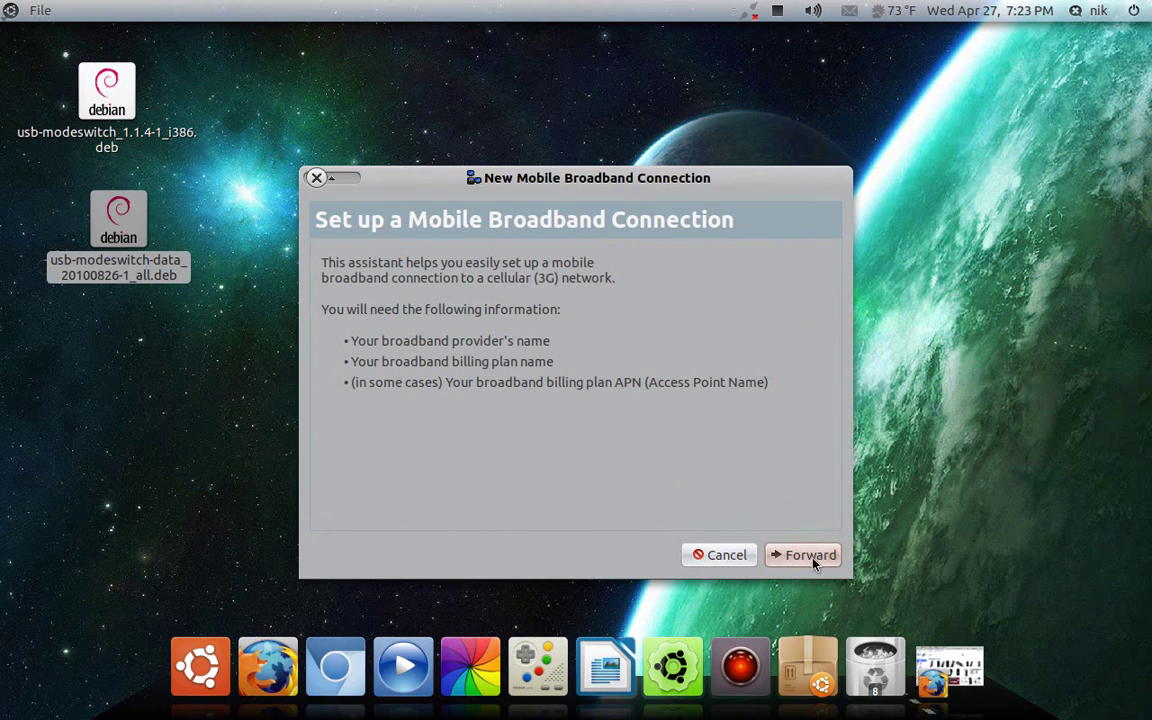
pyautogui.click(810, 555)
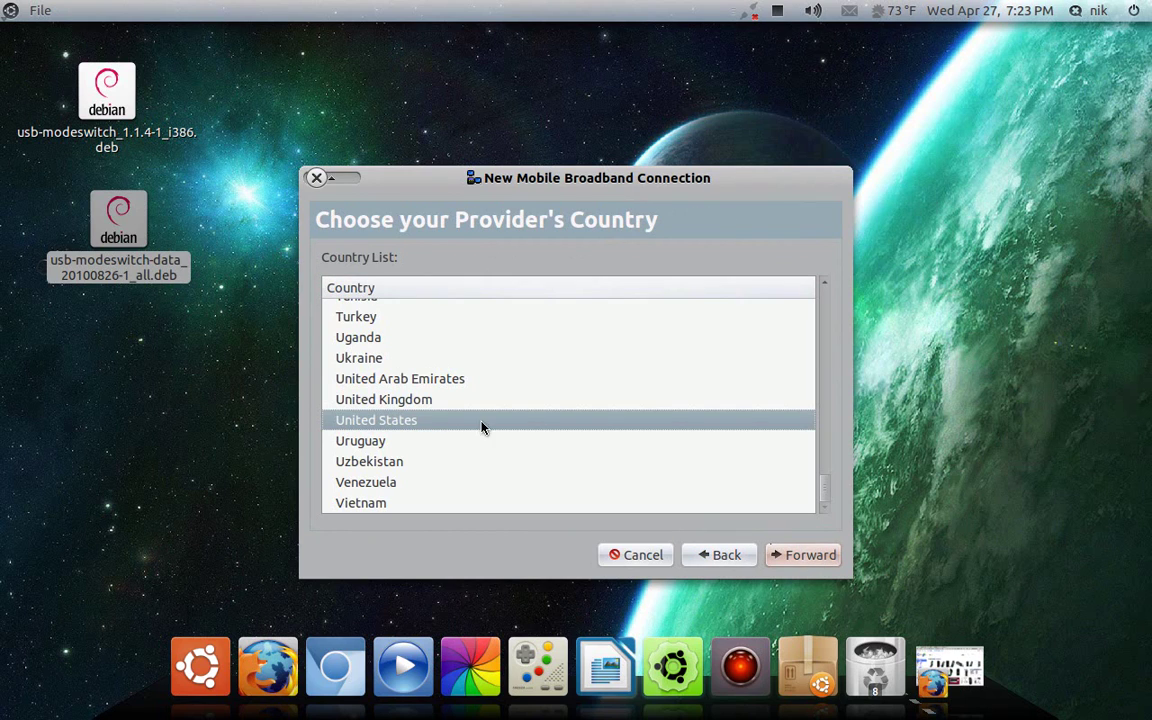
pyautogui.click(778, 556)
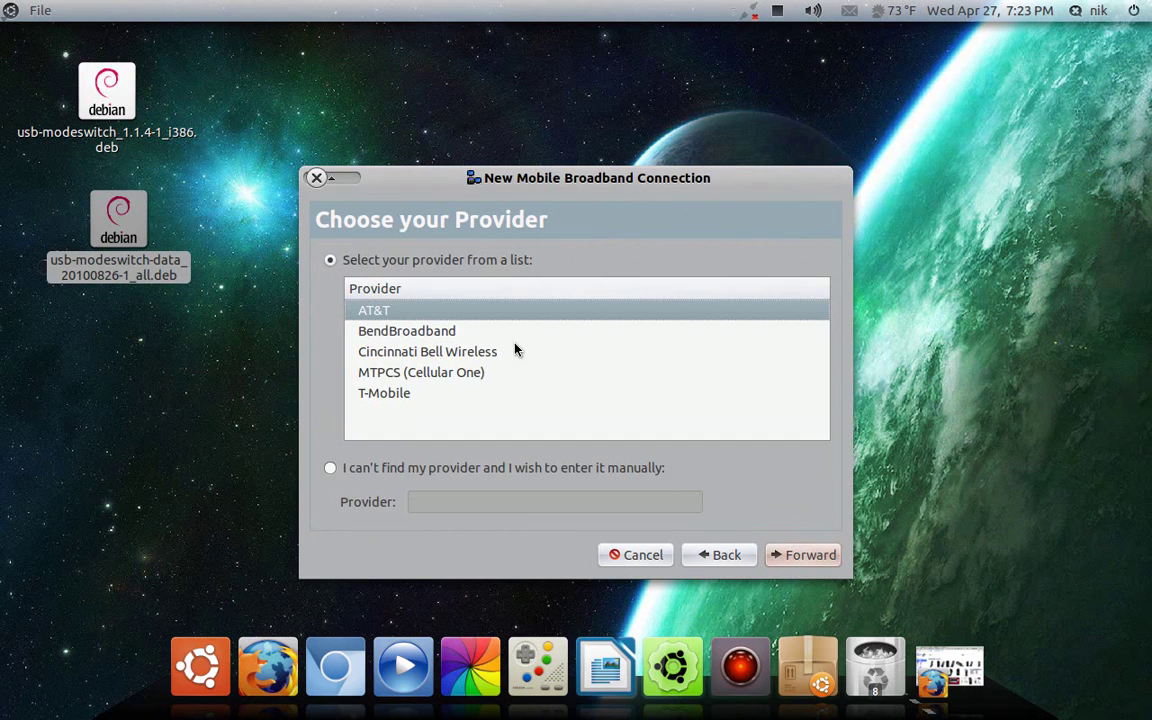
pyautogui.click(790, 554)
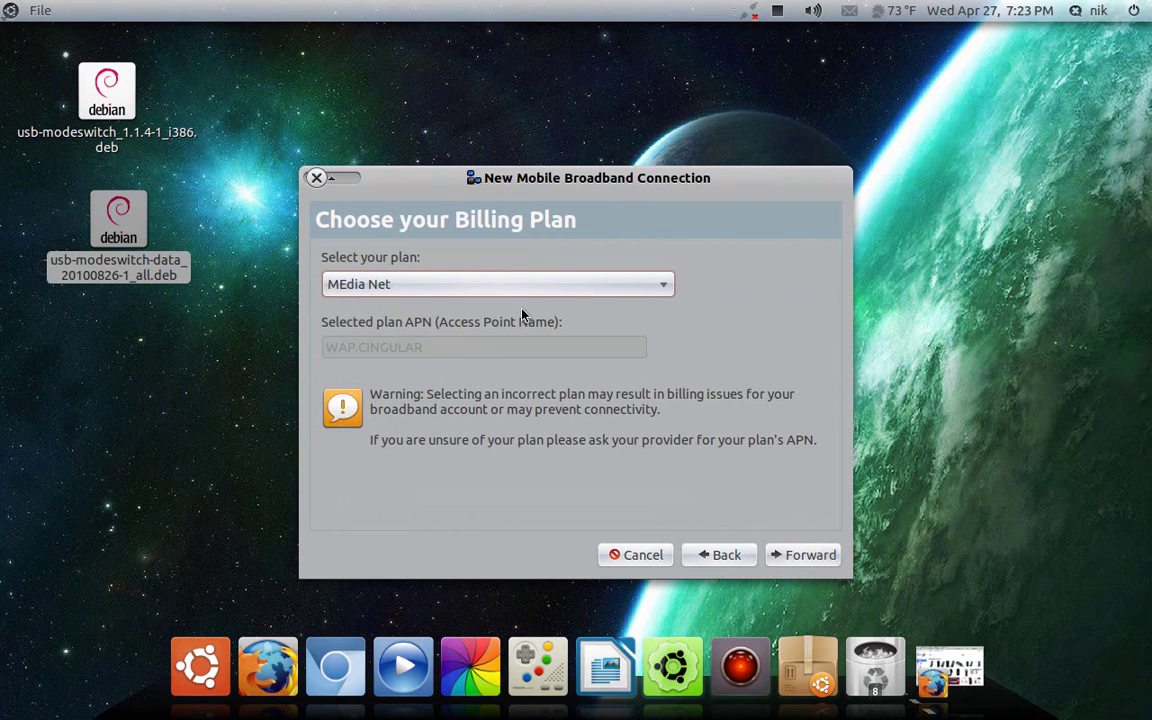
pyautogui.click(810, 558)
pyautogui.click(810, 558)
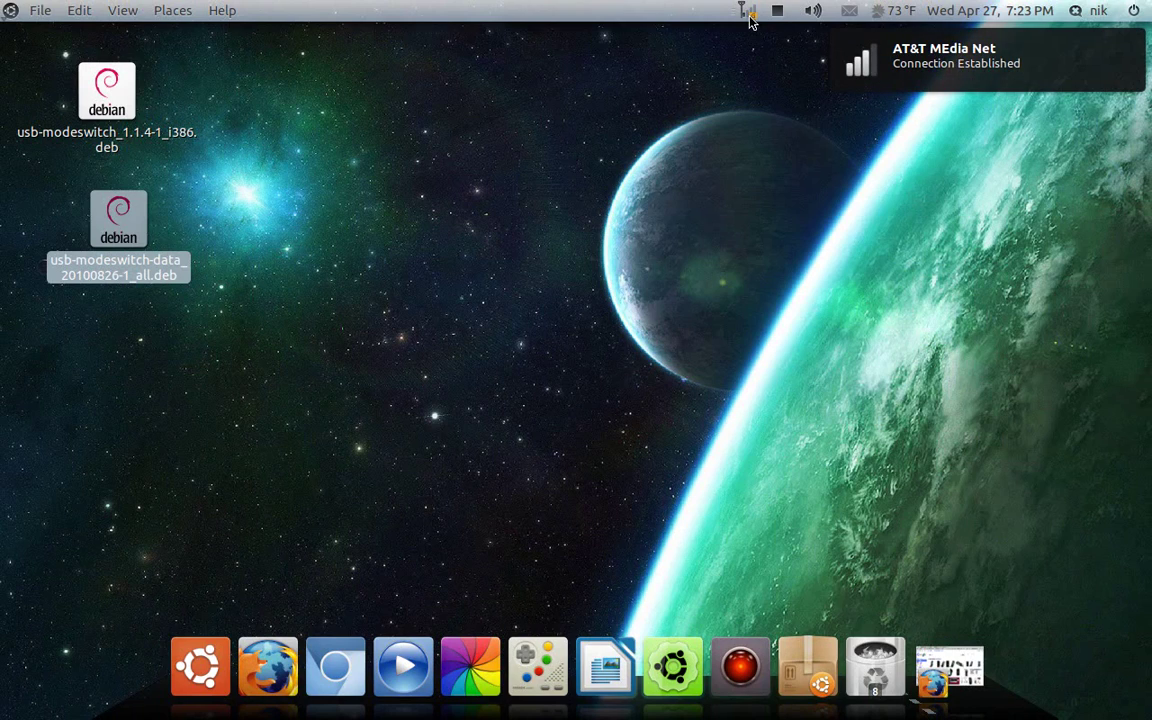
# Confirm on the network indicator that AT&T MEdia Net shows as connected.
pyautogui.moveTo(744, 20)
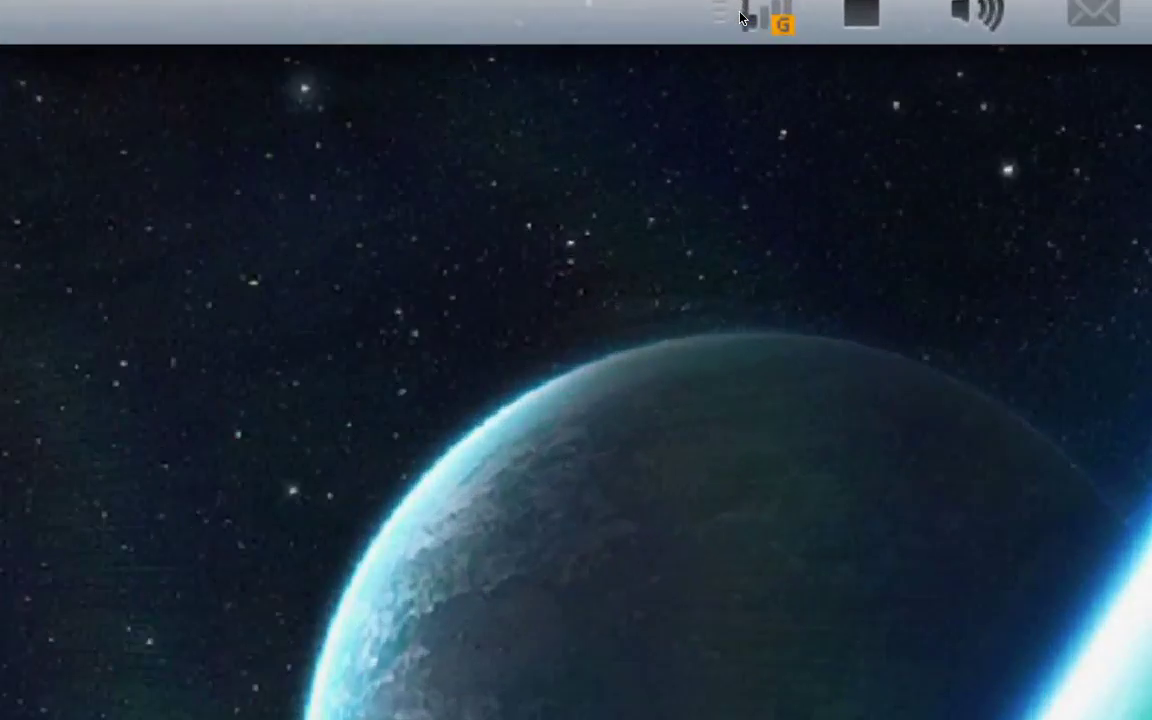